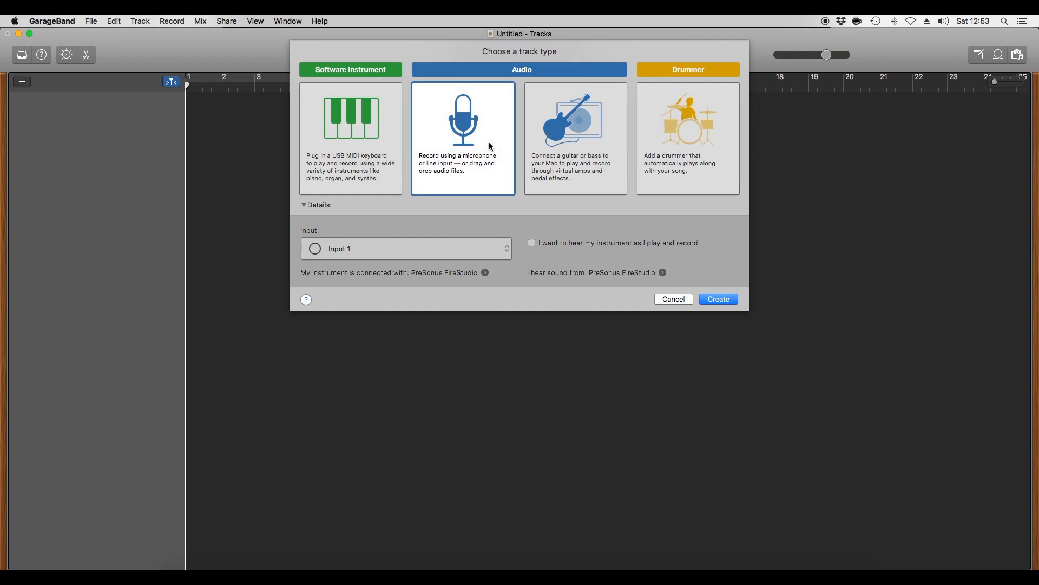
Create a new microphone audio track that uses Input 1
left_click(461, 248)
left_click(461, 249)
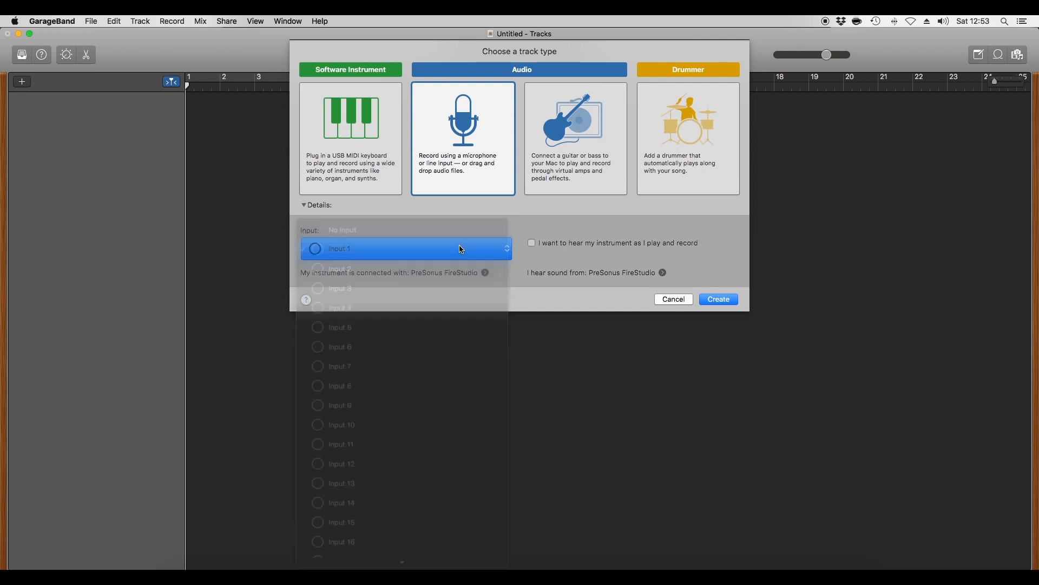
left_click(720, 300)
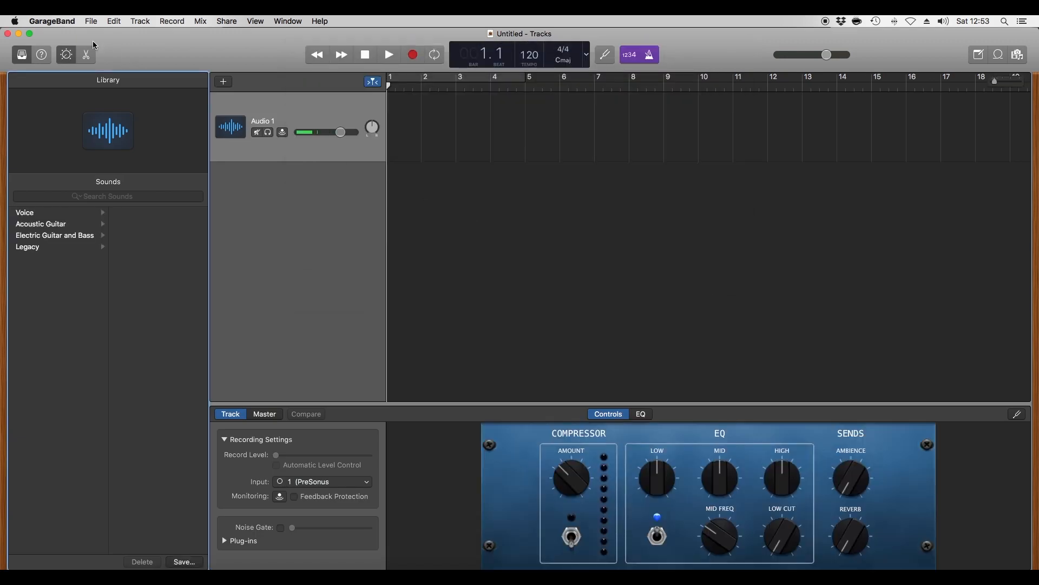
Check the input and output devices in the Audio/MIDI preferences and close the preferences
left_click(71, 24)
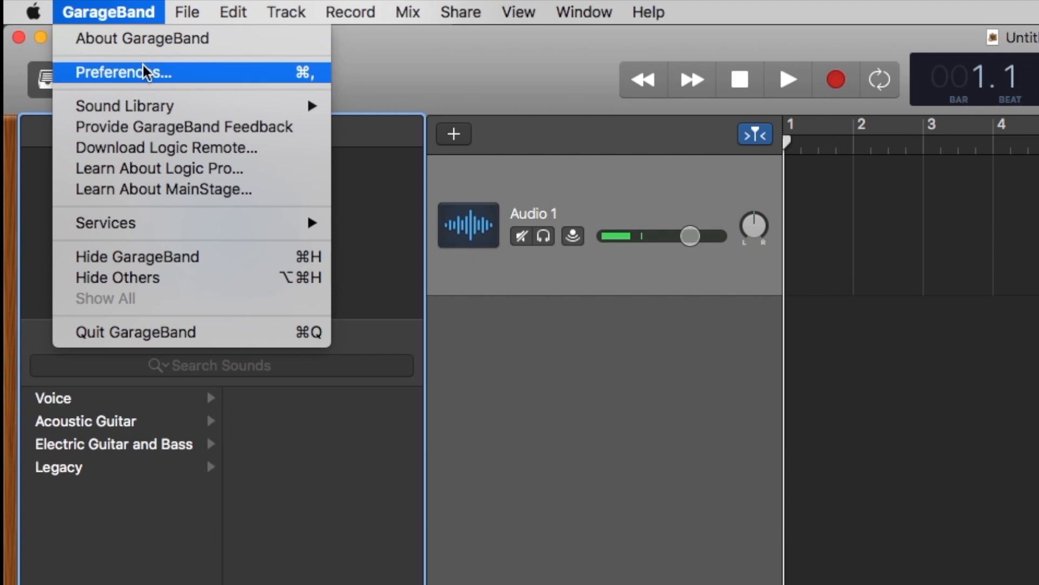
left_click(68, 47)
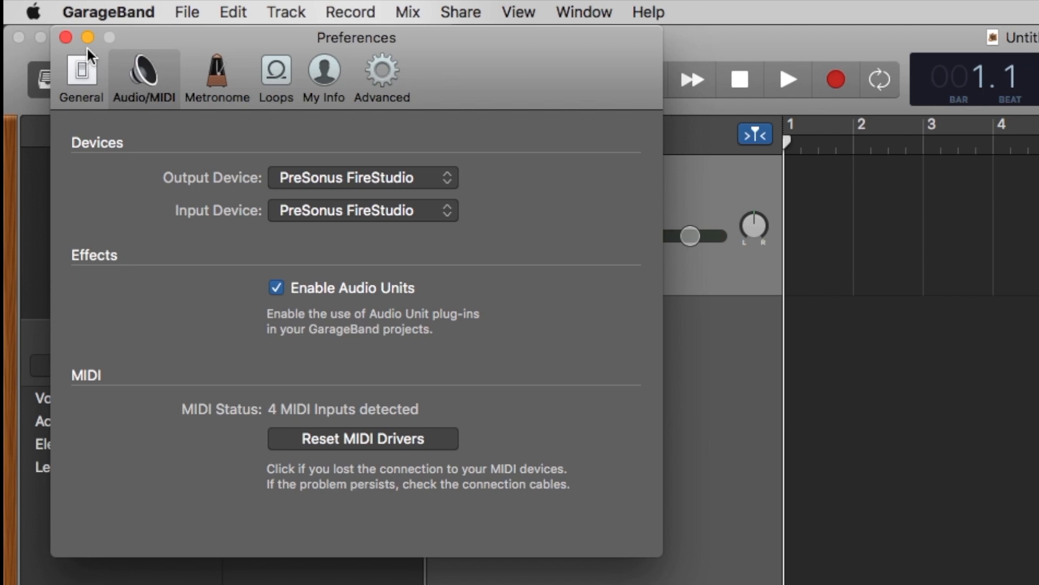
left_click(66, 37)
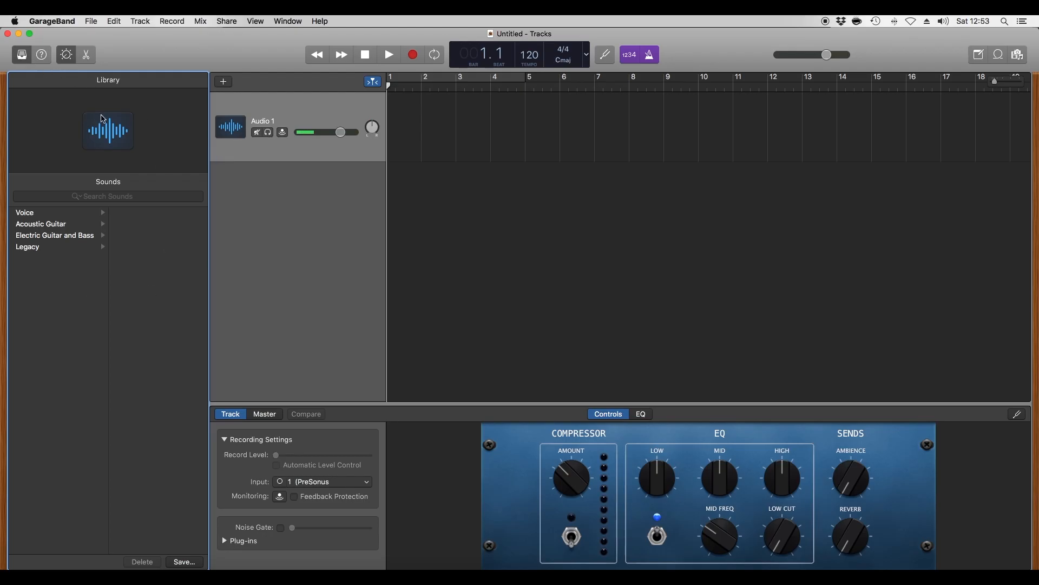
Hide the sound library to give the tracks area more room
left_click(22, 54)
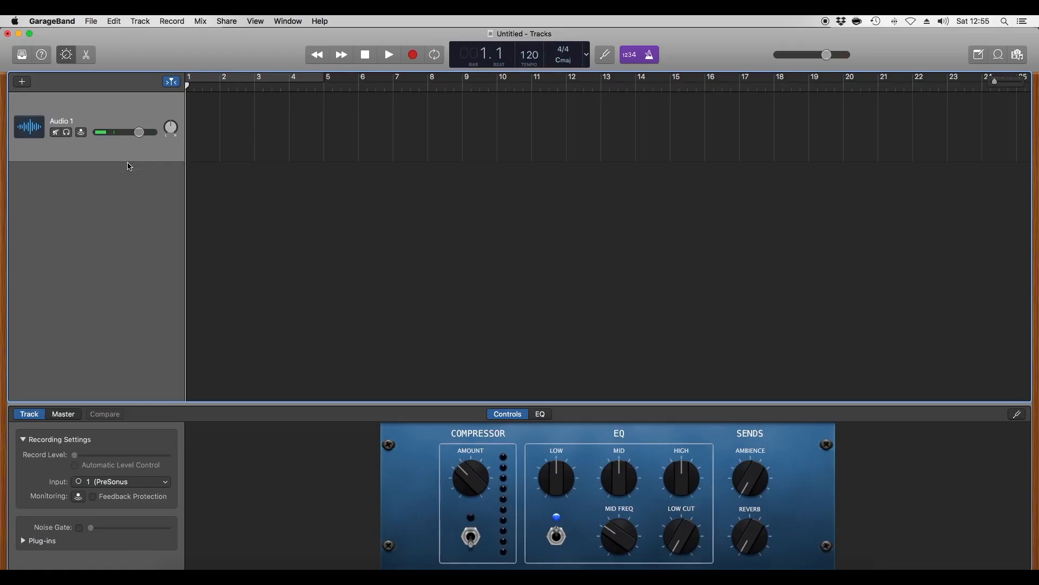
left_click(67, 132)
left_click(57, 133)
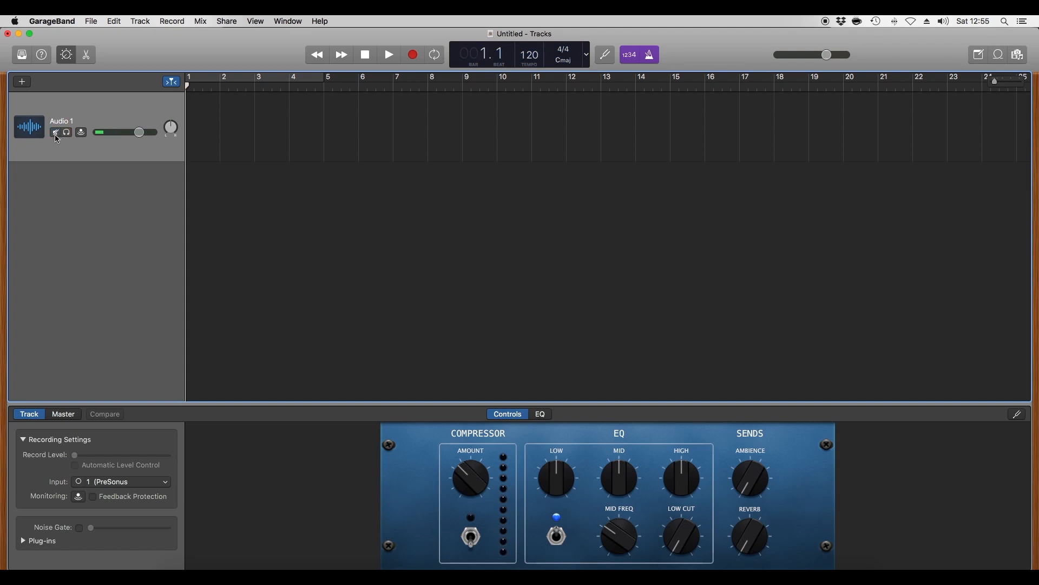
left_click(82, 133)
left_click(82, 133)
Turn off the count-in and metronome, and record a take on the Audio 1 track from bar 1 to about bar 7
left_click(628, 60)
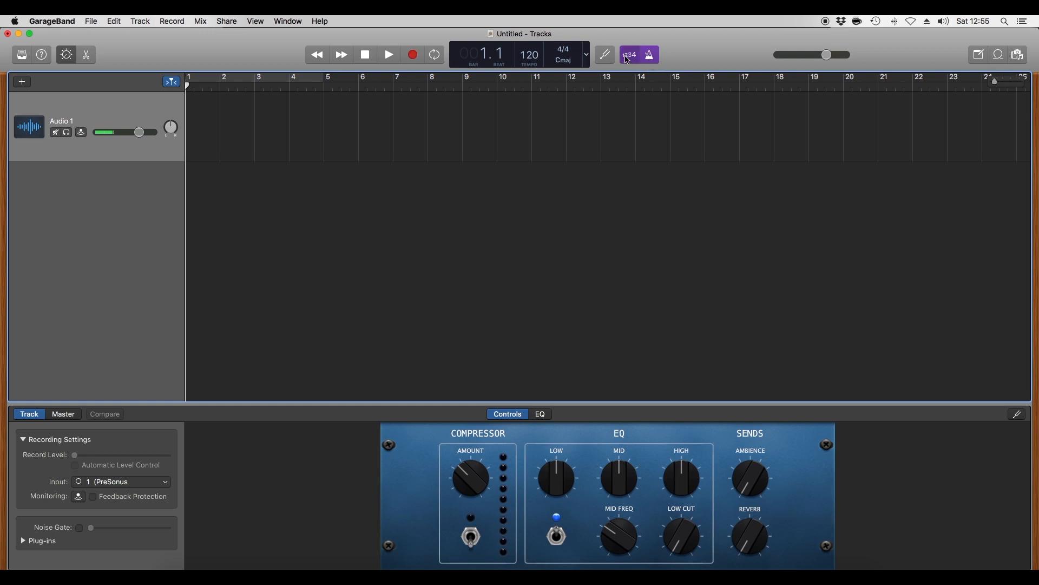
left_click(655, 56)
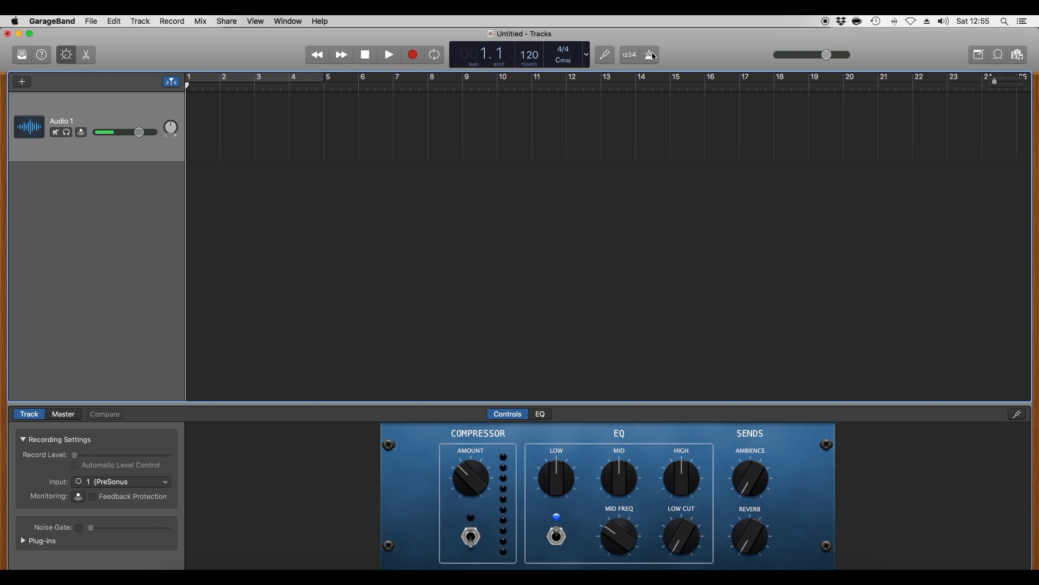
scroll(567, 173, "left", 1)
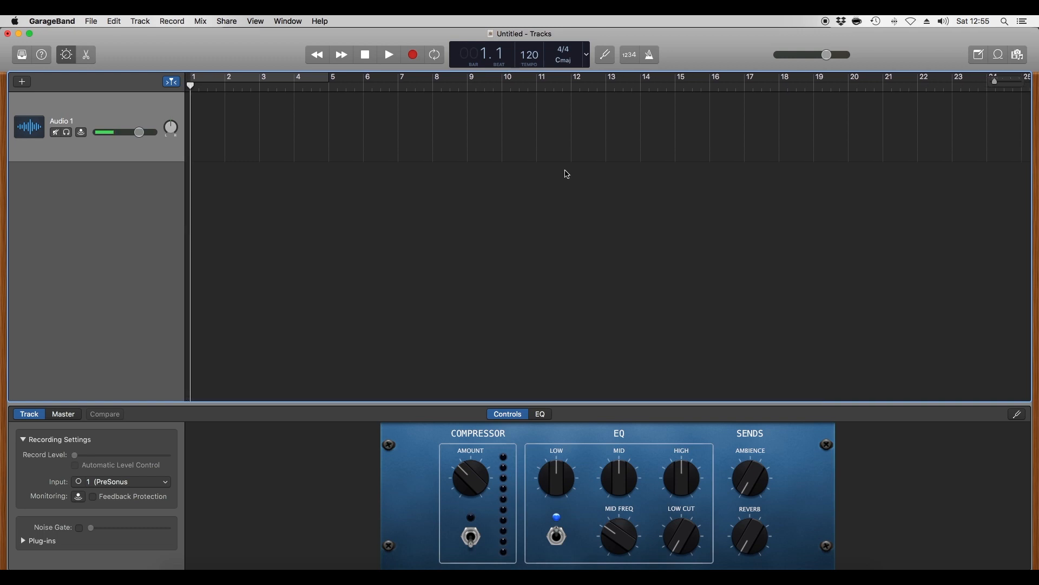
left_click(414, 56)
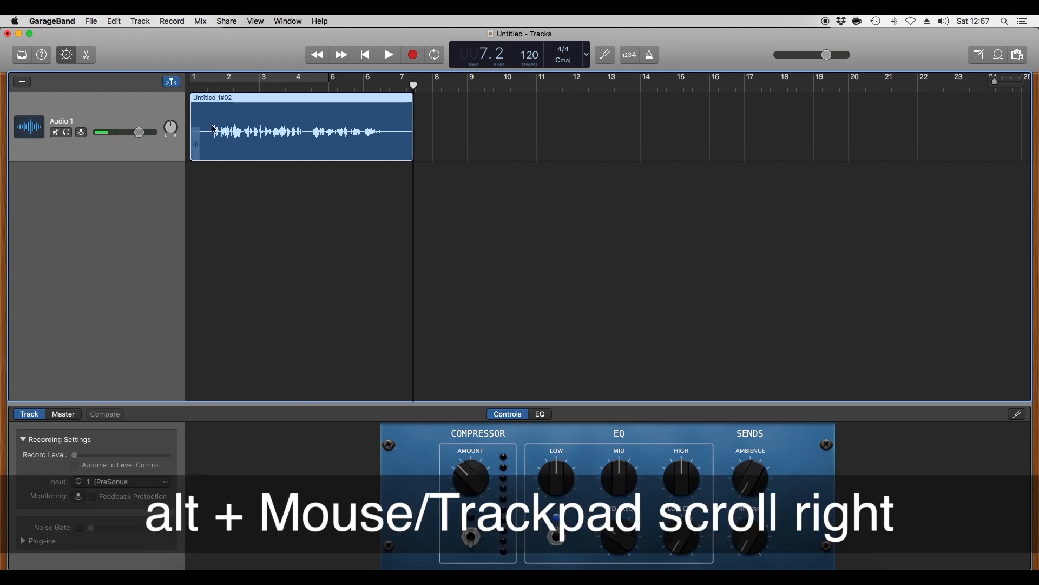
Split the recorded region just before the first sound, at about bar 1 beat 3, and delete the silent lead-in
scroll(217, 120, "right", 10, "alt")
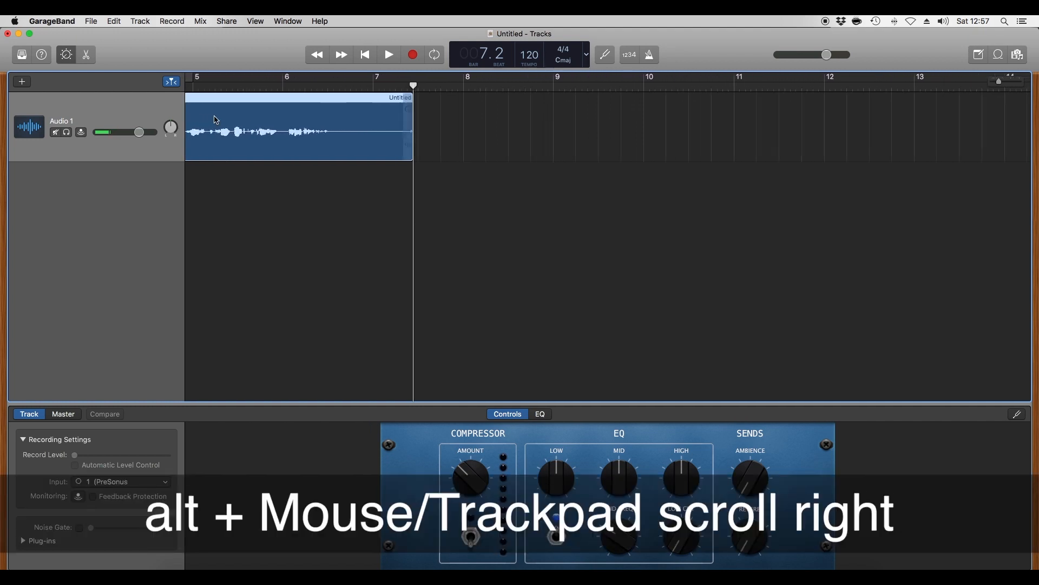
scroll(216, 120, "left", 10)
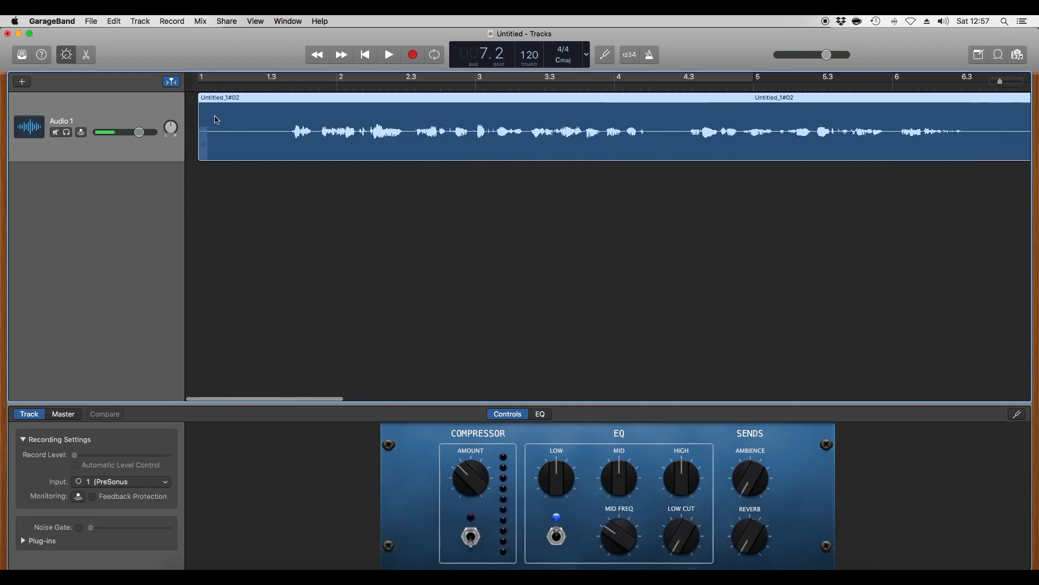
scroll(216, 120, "right", 1)
scroll(217, 120, "left", 2)
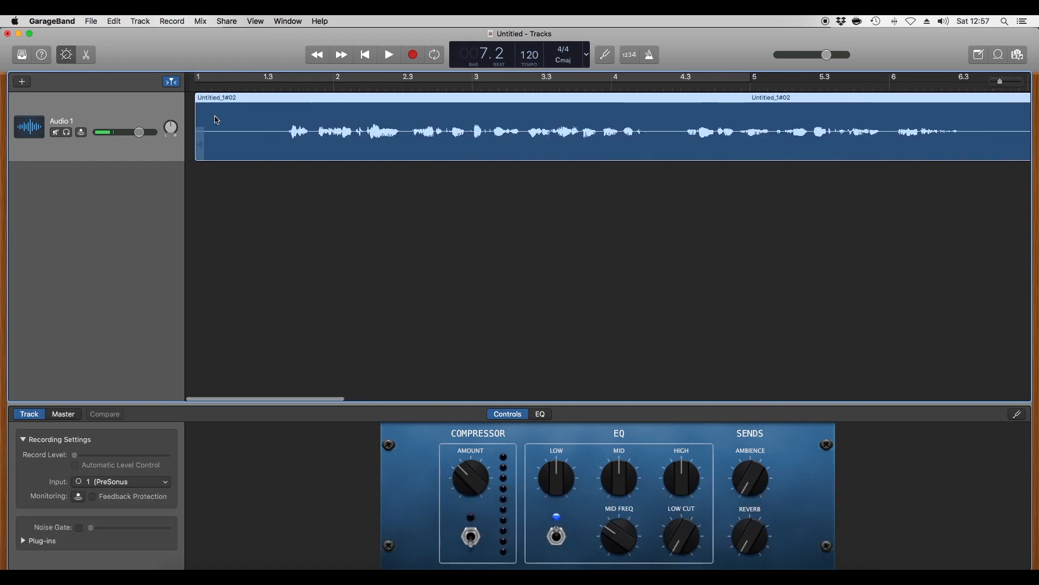
scroll(293, 130, "down", 1)
scroll(294, 130, "down", 1)
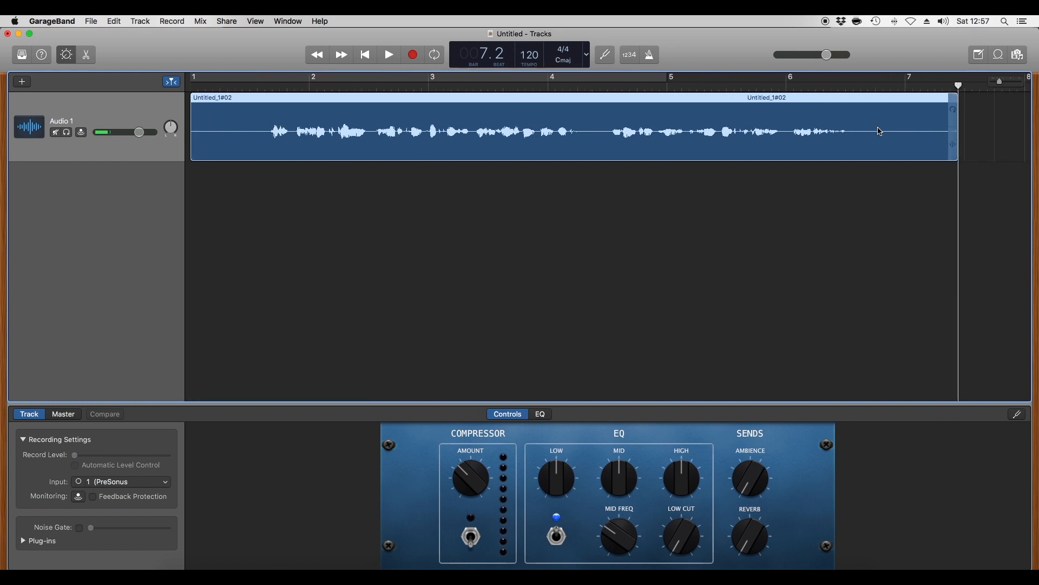
left_click_drag(279, 85, 266, 86)
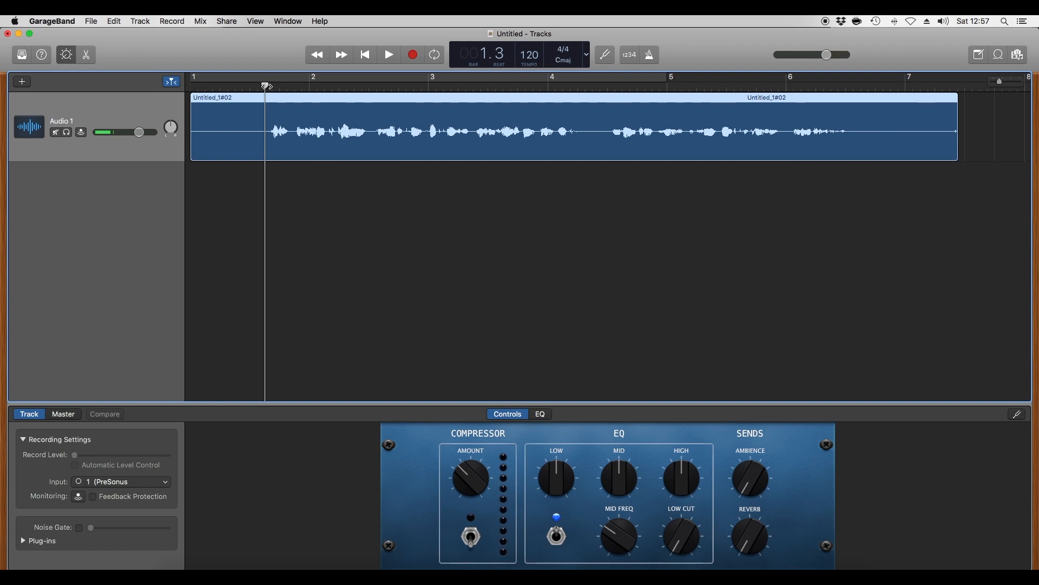
key("super+t")
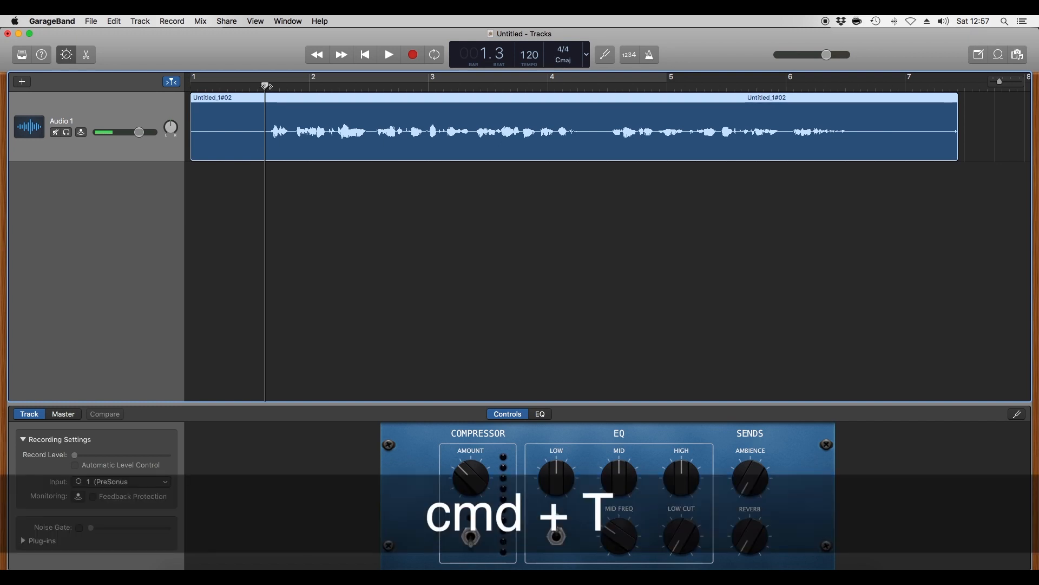
left_click(244, 122)
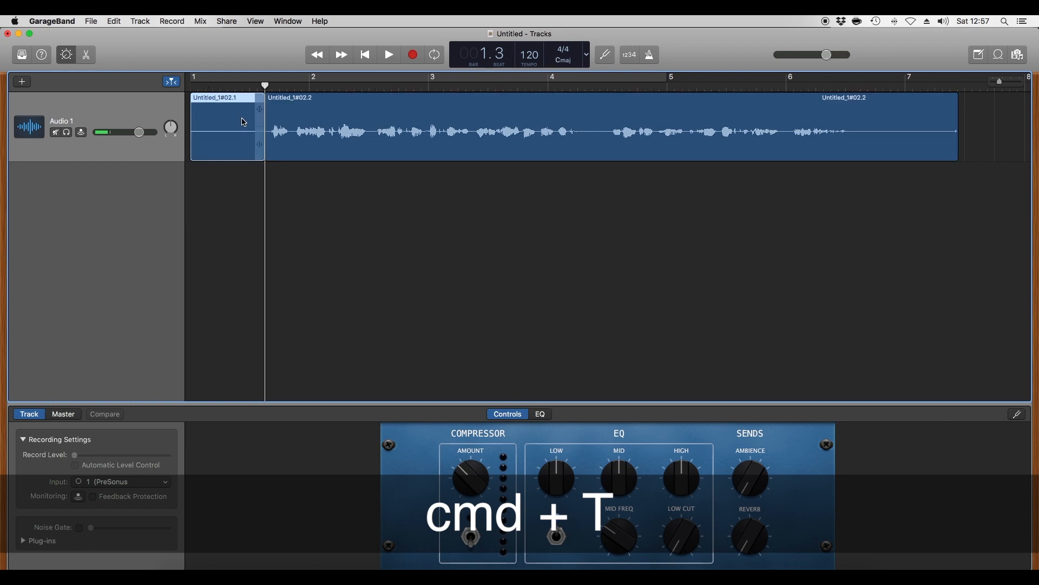
key("Delete")
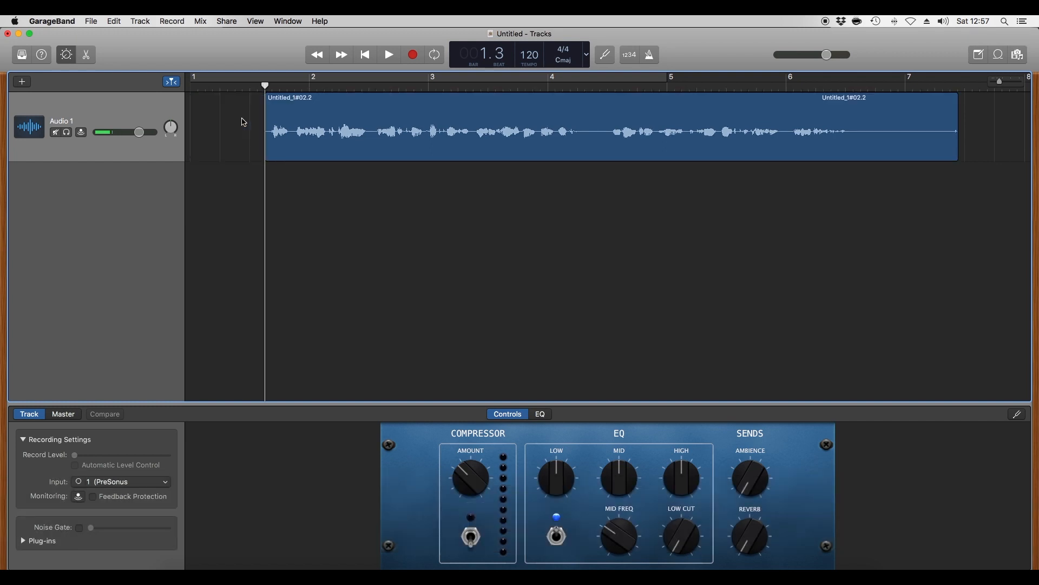
Split the region just after the last sound, at about bar 6 beat 3, and delete the silent tail
left_click(843, 85)
left_click(853, 87)
left_click(859, 134)
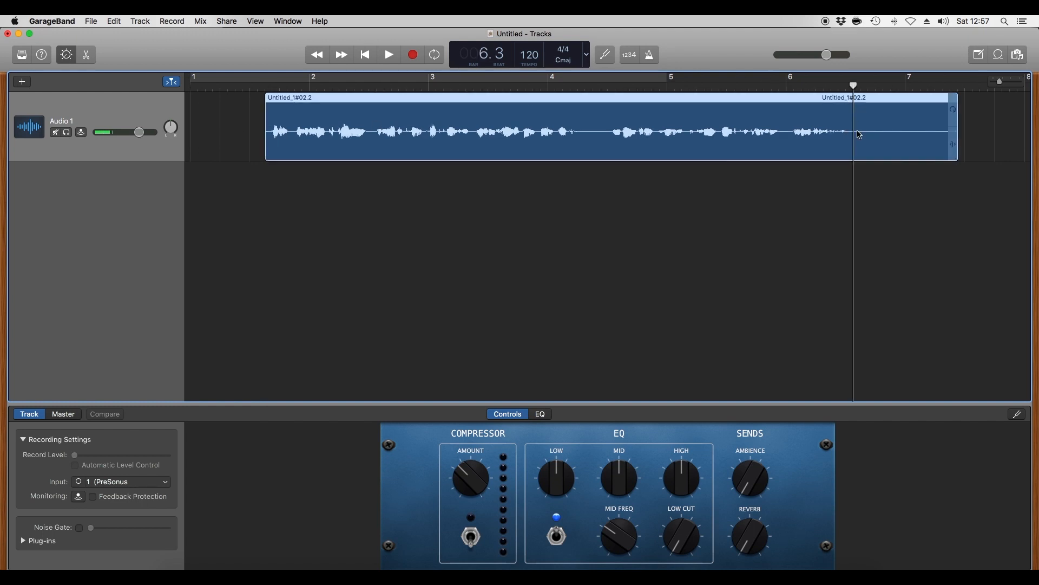
key("super+t")
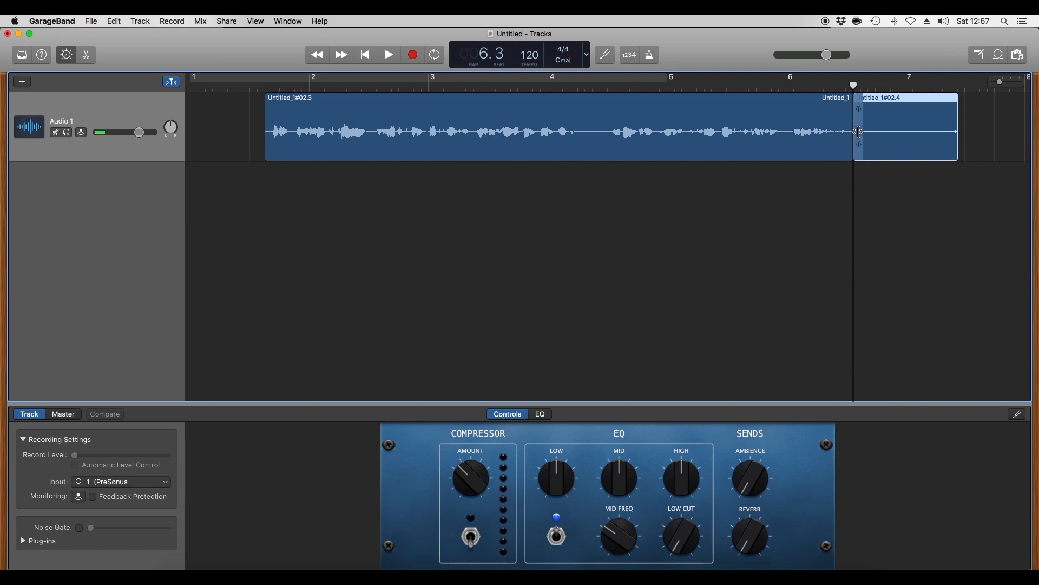
key("Delete")
Move the trimmed region to start at bar 1 and return the playhead to the beginning
left_click_drag(444, 100, 364, 101)
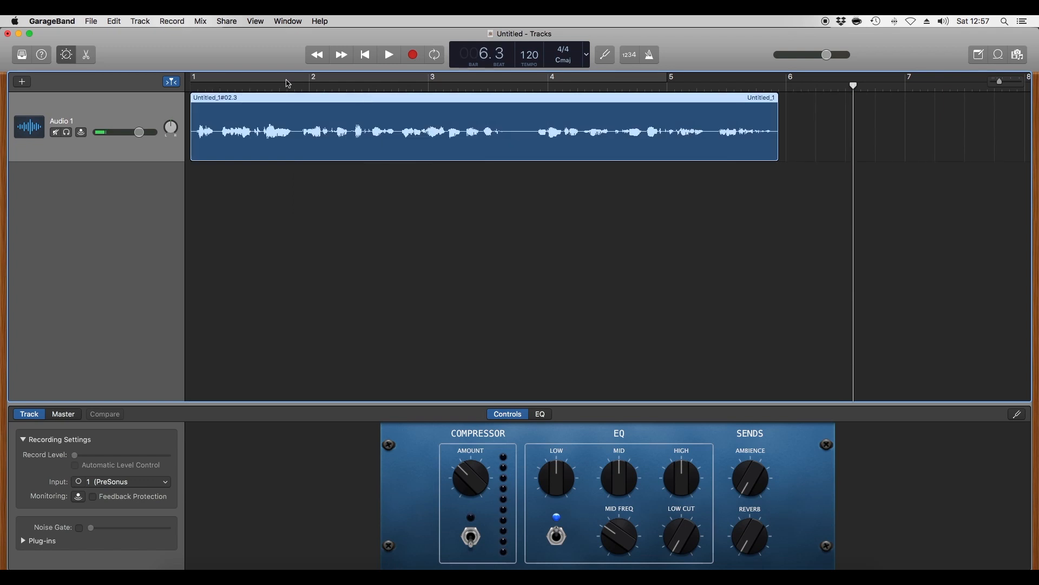
key("Return")
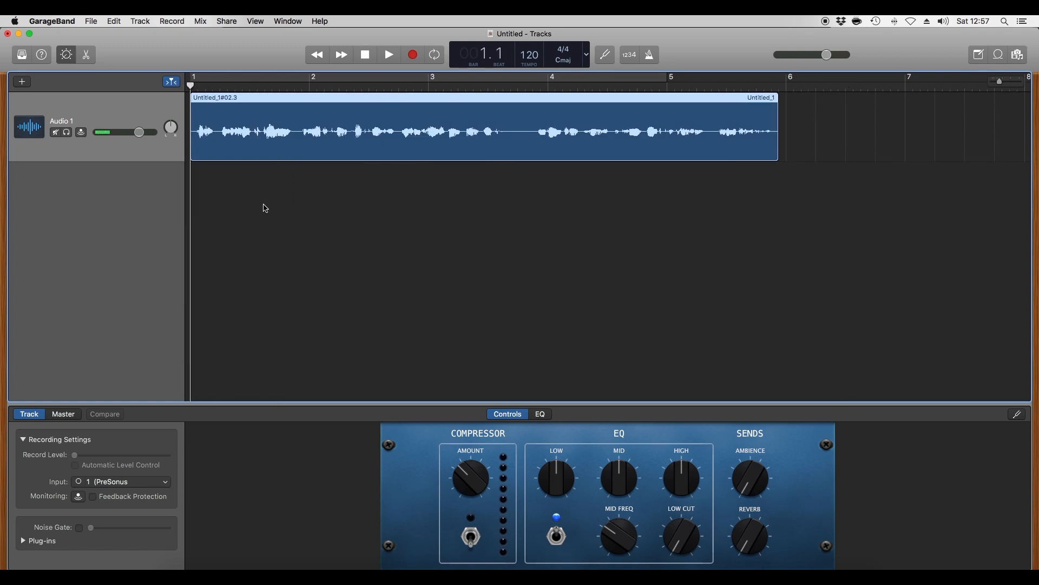
Turn on the cycle area and extend it from bar 1 to the end of the trimmed region
left_click(196, 77)
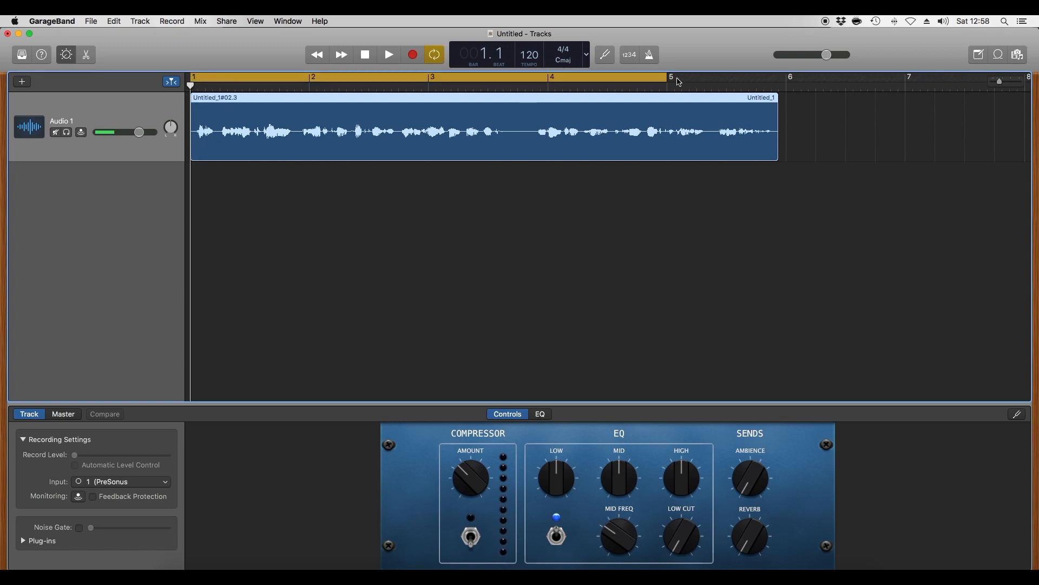
left_click(292, 74)
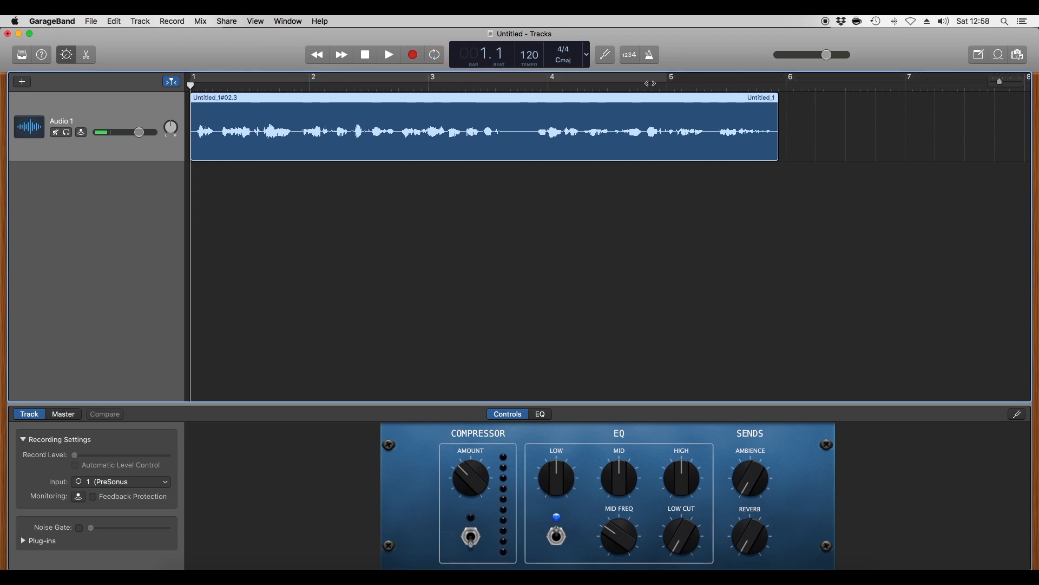
left_click(208, 78)
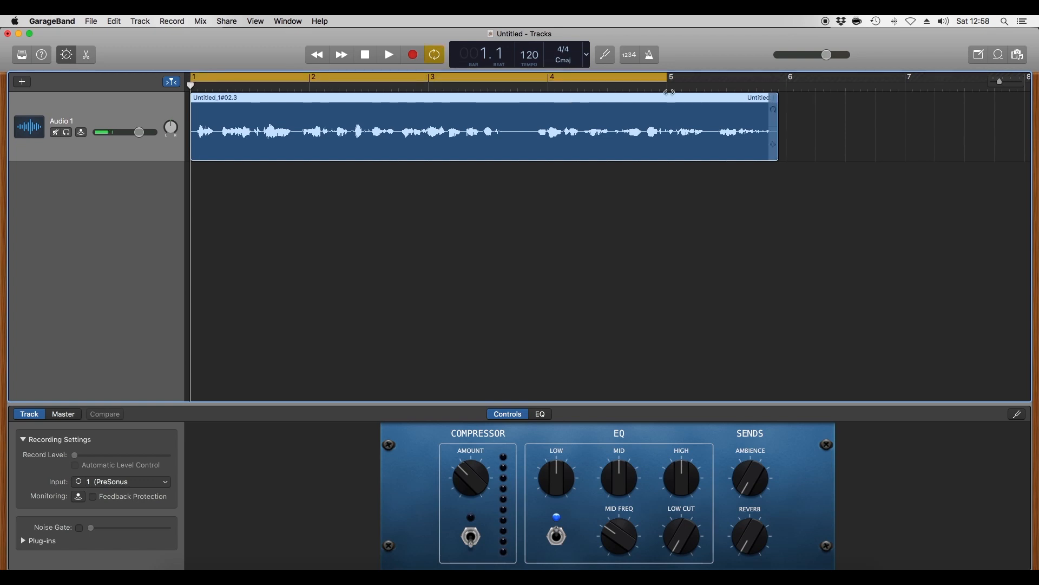
left_click_drag(669, 81, 776, 81)
left_click_drag(775, 81, 777, 81)
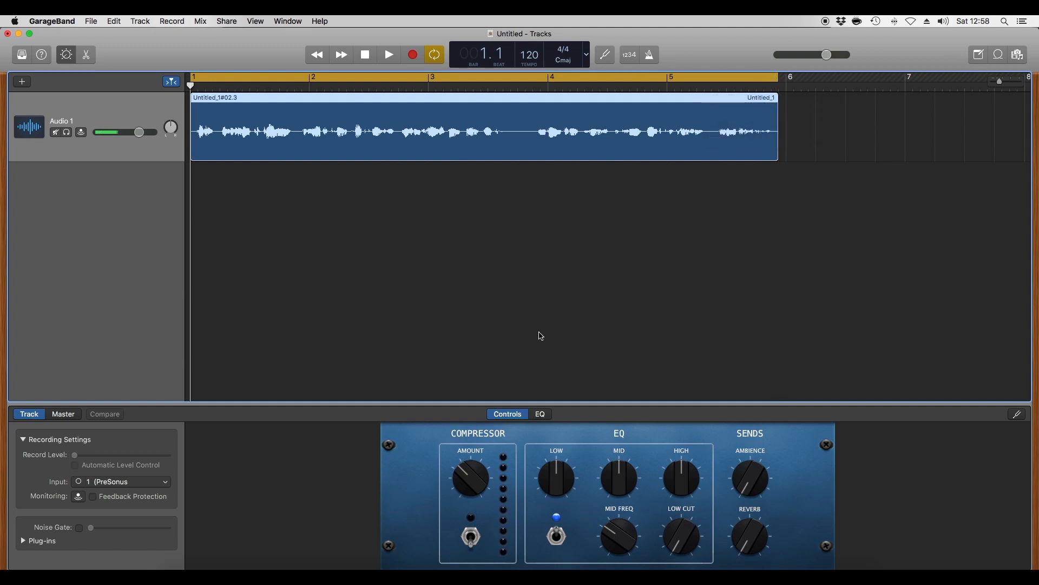
Play the cycled region to listen to the recording, and stop playback
key("space")
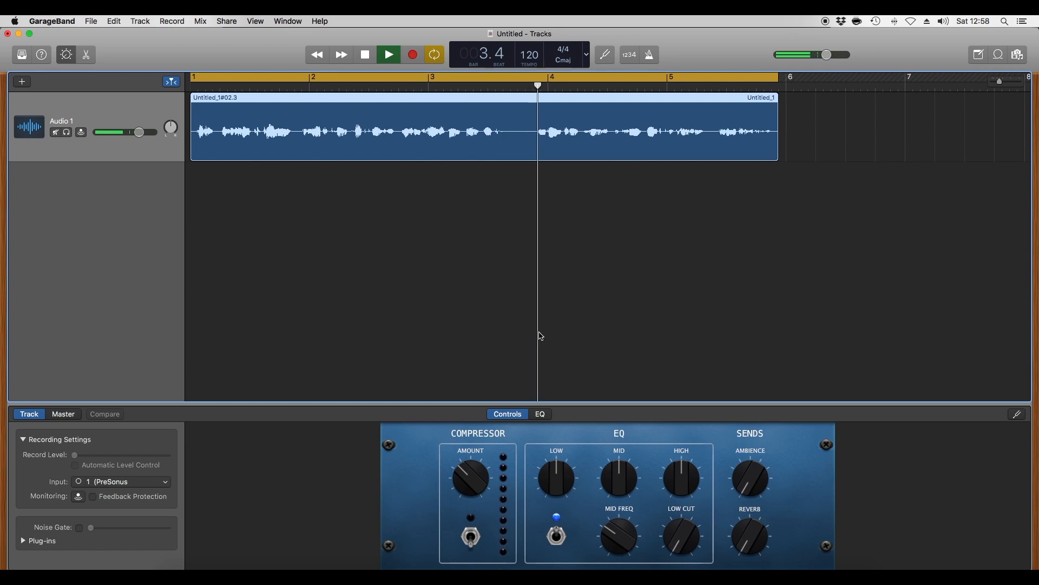
scroll(542, 335, "right", 3)
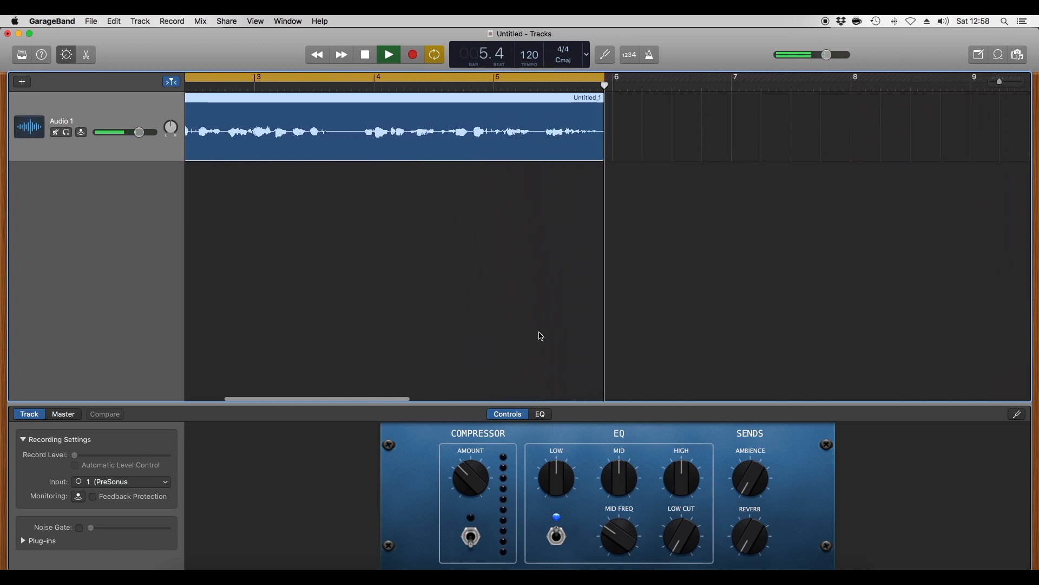
key("space")
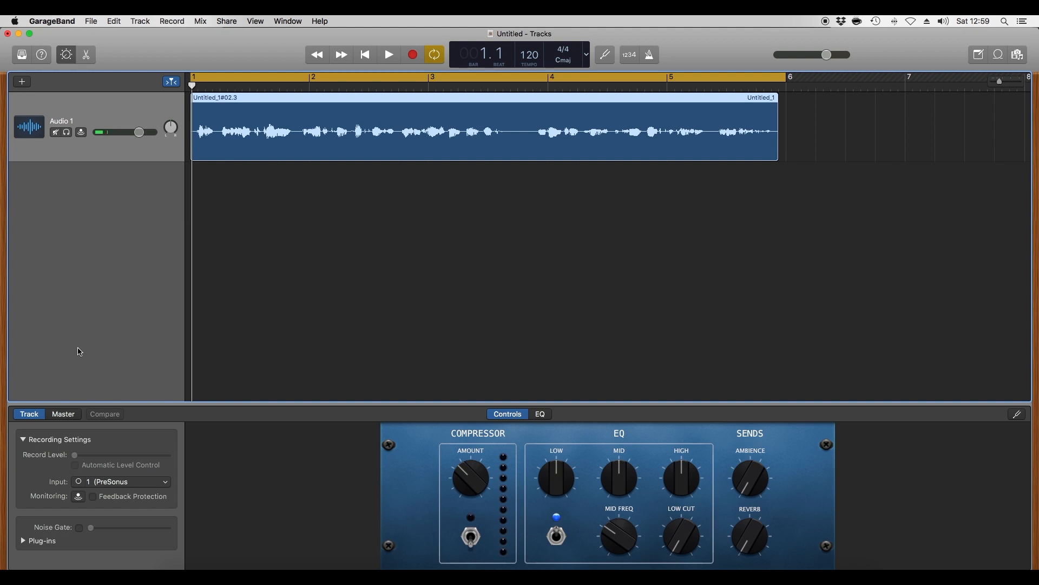
Expand the Audio 1 track's plug-ins and move the Compressor to the slot below the Channel EQ
left_click(25, 544)
scroll(27, 542, "down", 5)
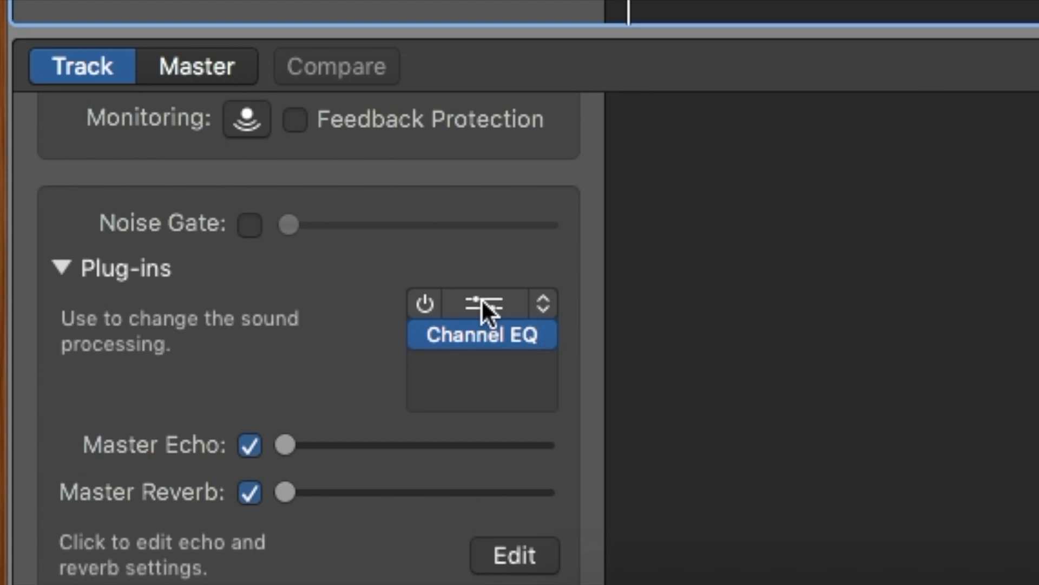
left_click_drag(482, 306, 482, 358)
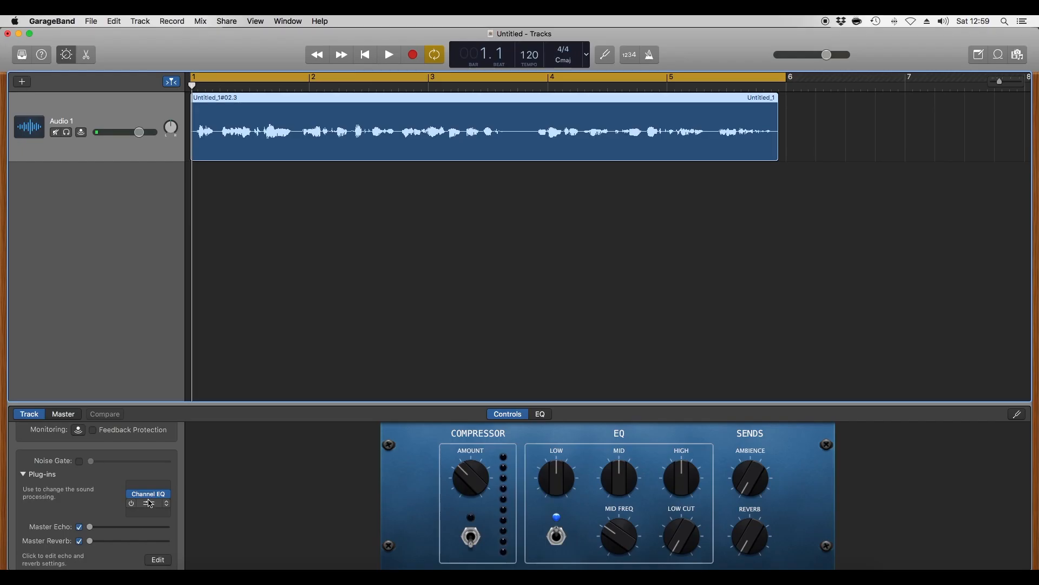
View the Channel EQ in its plug-in window and in the track's EQ display, and return to the track controls
left_click(149, 495)
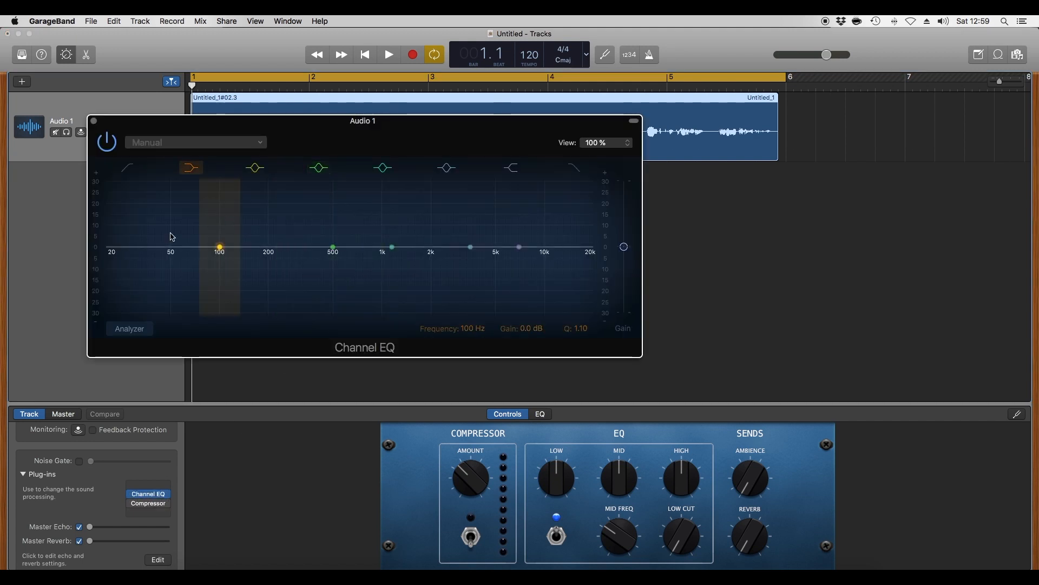
left_click(540, 415)
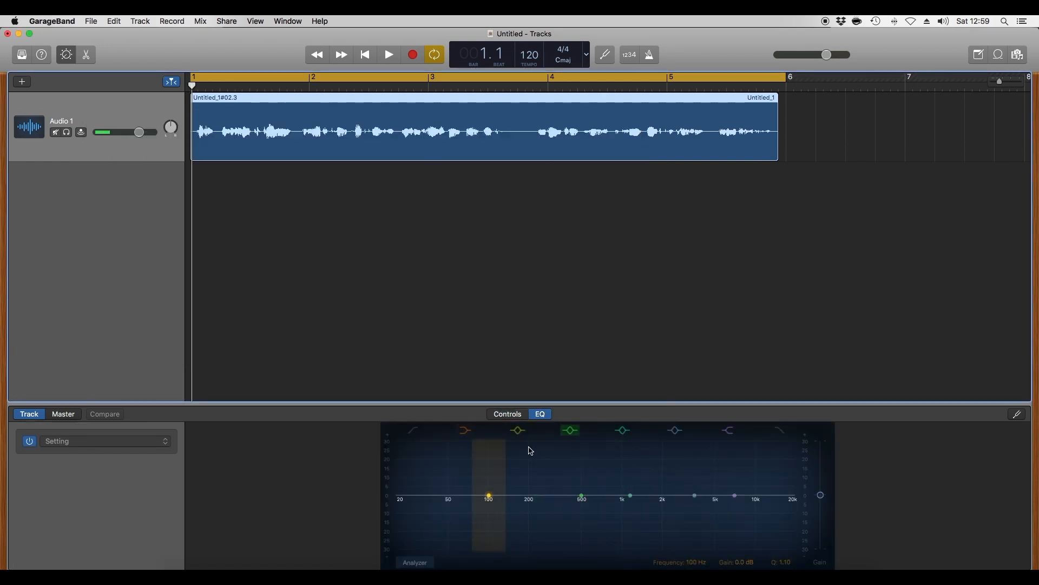
left_click(512, 420)
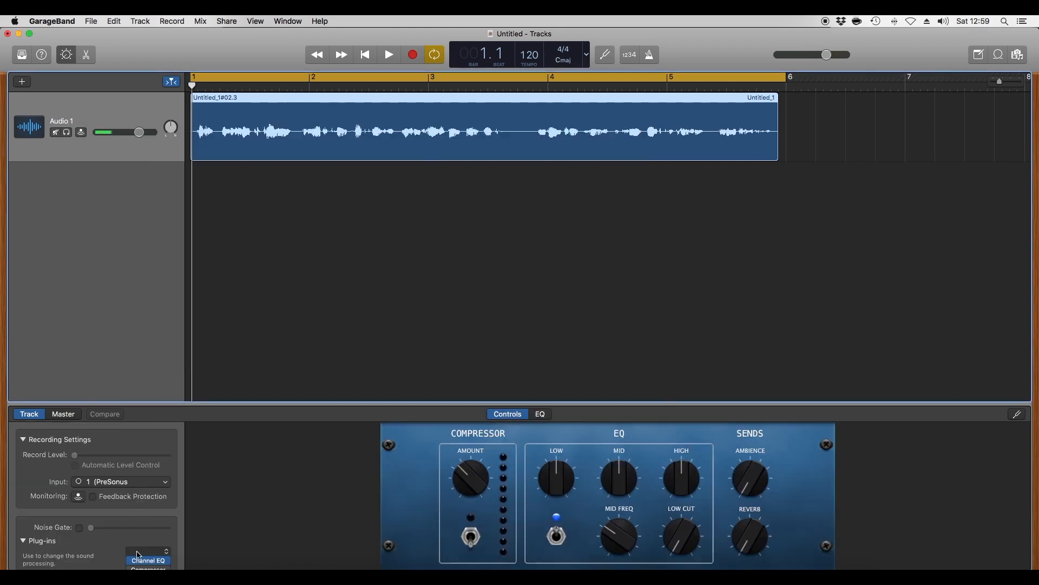
Open the track's Channel EQ in its plug-in window, turn on the Analyzer, and play the recording
scroll(144, 552, "down", 3)
left_click(151, 525)
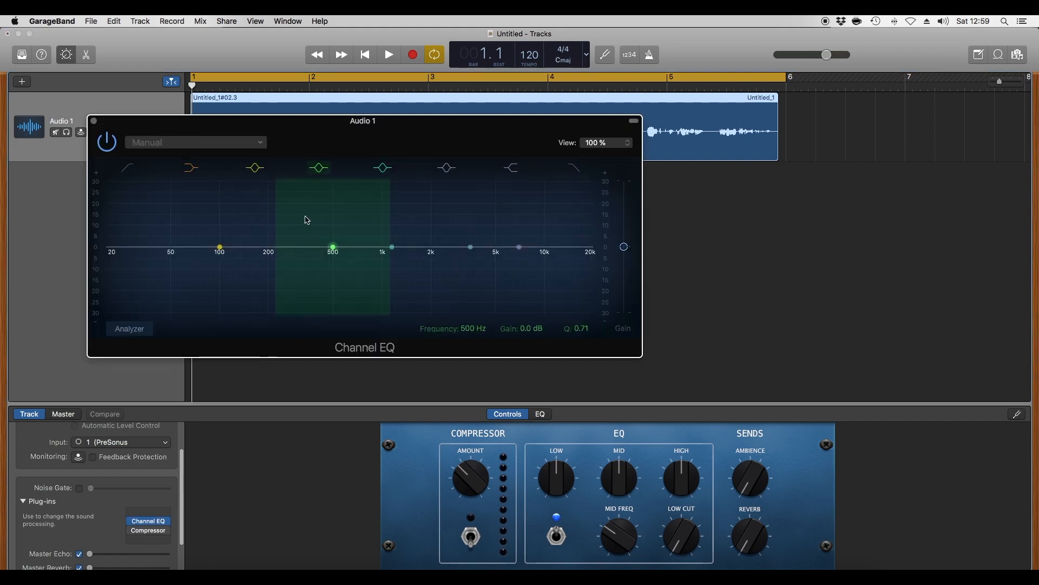
left_click_drag(321, 128, 340, 172)
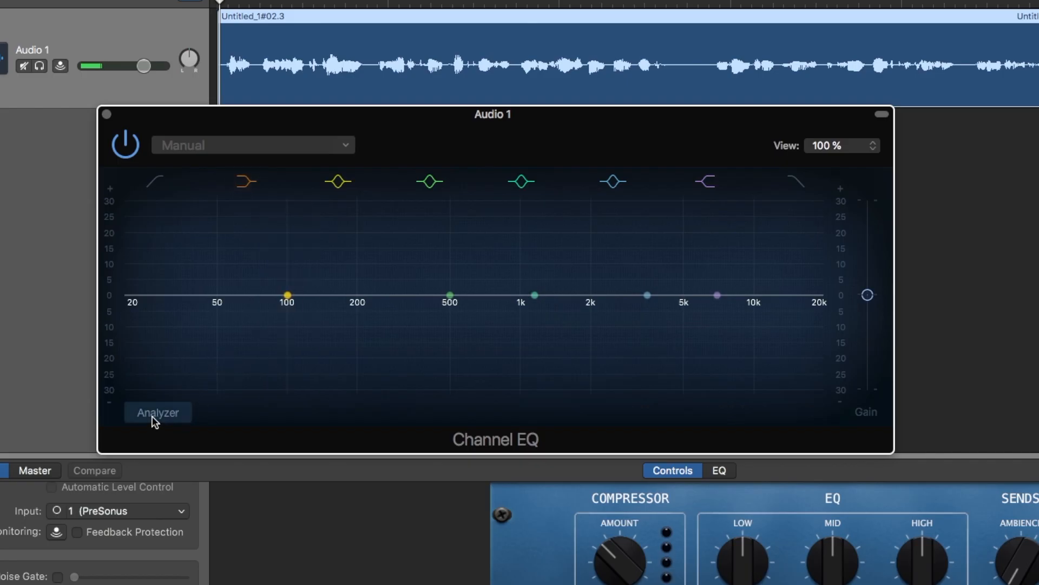
left_click(156, 413)
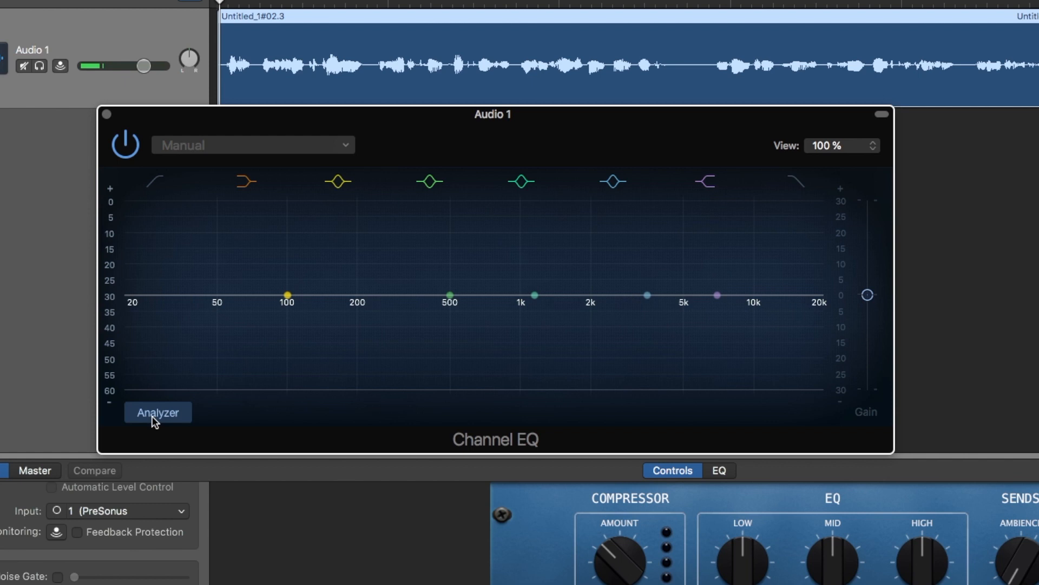
left_click_drag(467, 109, 500, 139)
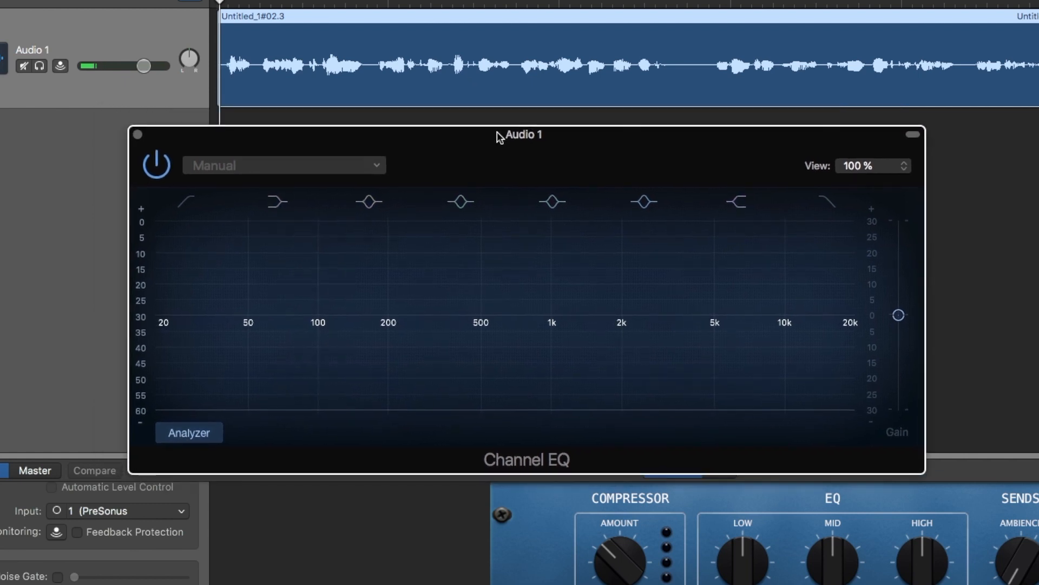
key("space")
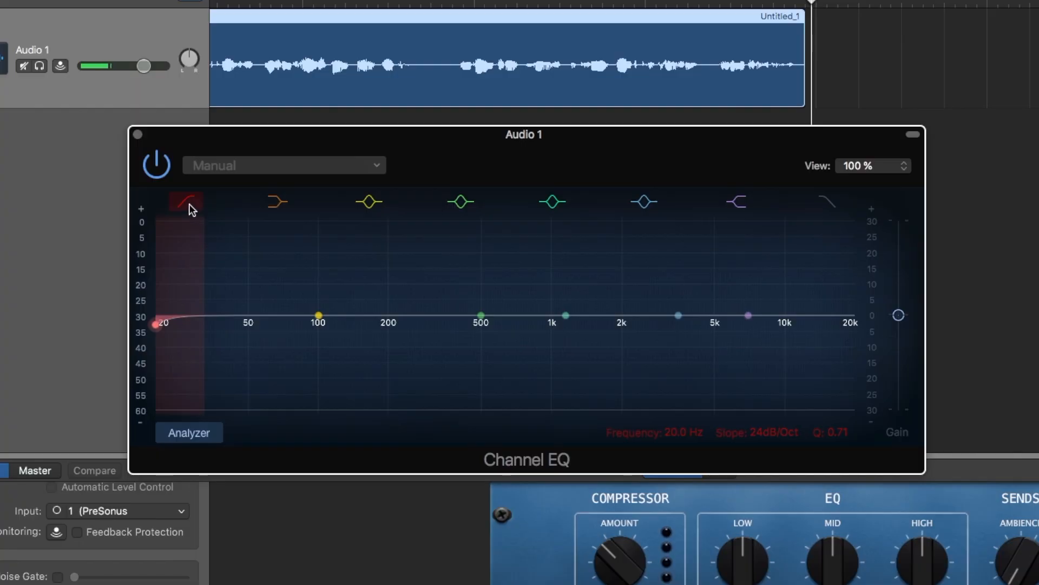
Set the Channel EQ's low cut to 80 Hz at 24 dB/Oct and boost the high shelf by 4 dB at 10200 Hz
mouse_move(189, 220)
left_mouse_down()
mouse_move(204, 241)
mouse_move(418, 247)
mouse_move(305, 249)
mouse_move(340, 249)
left_mouse_up()
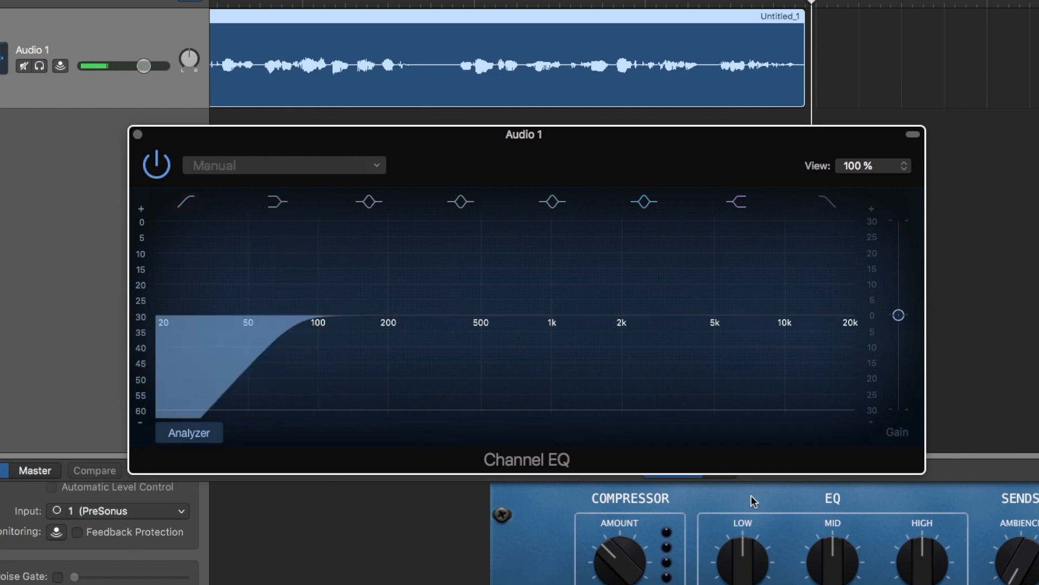
mouse_move(771, 433)
left_mouse_down()
mouse_move(772, 458)
mouse_move(772, 419)
mouse_move(771, 433)
left_mouse_up()
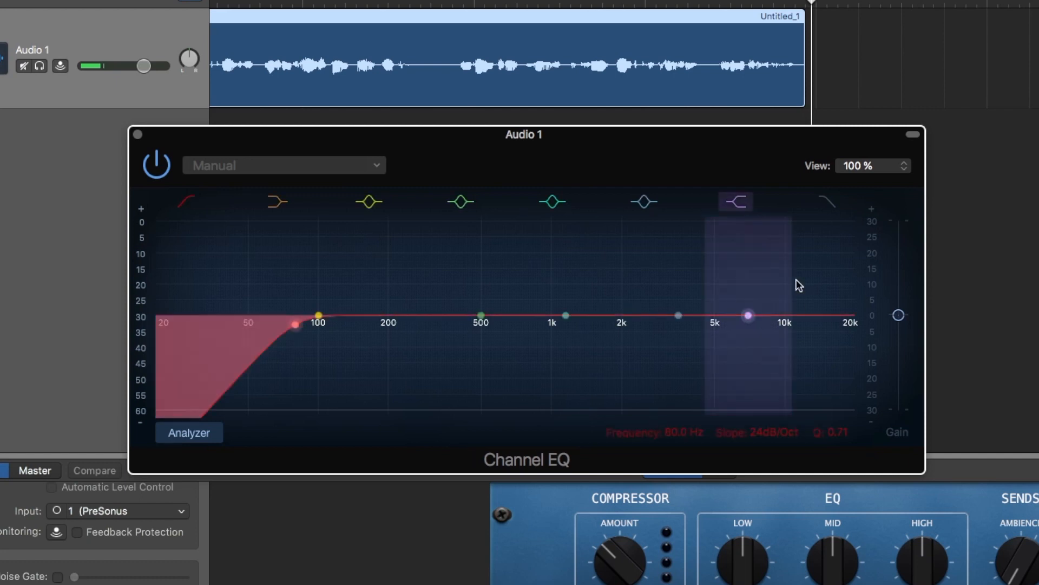
left_click(742, 208)
left_click(742, 209)
left_click_drag(749, 318, 788, 303)
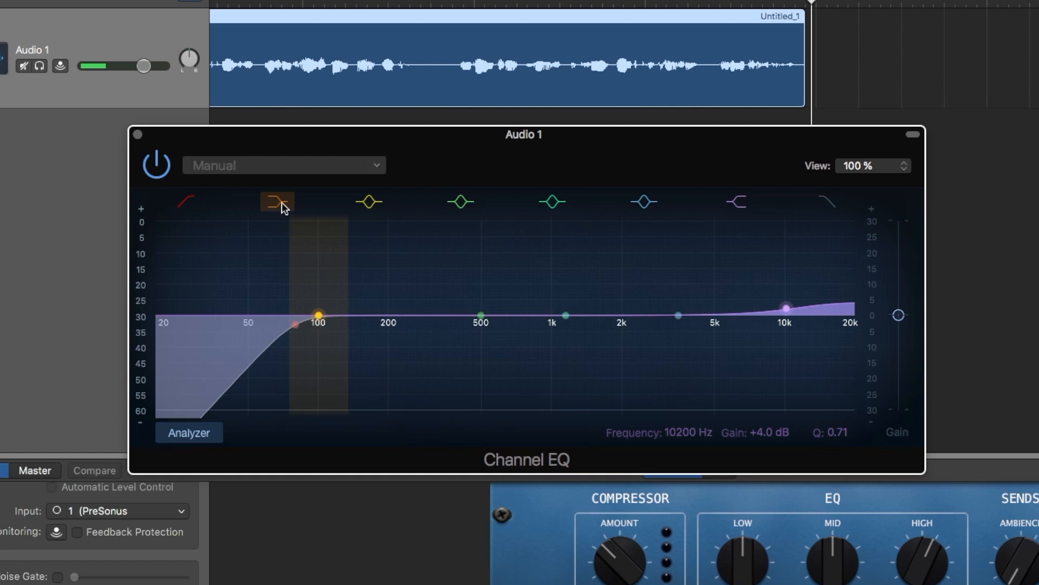
Boost the EQ's low shelf by 4 dB at 104 Hz and cut the green mid band by 2.5 dB at 400 Hz with Q 1.00
left_click_drag(320, 315, 323, 301)
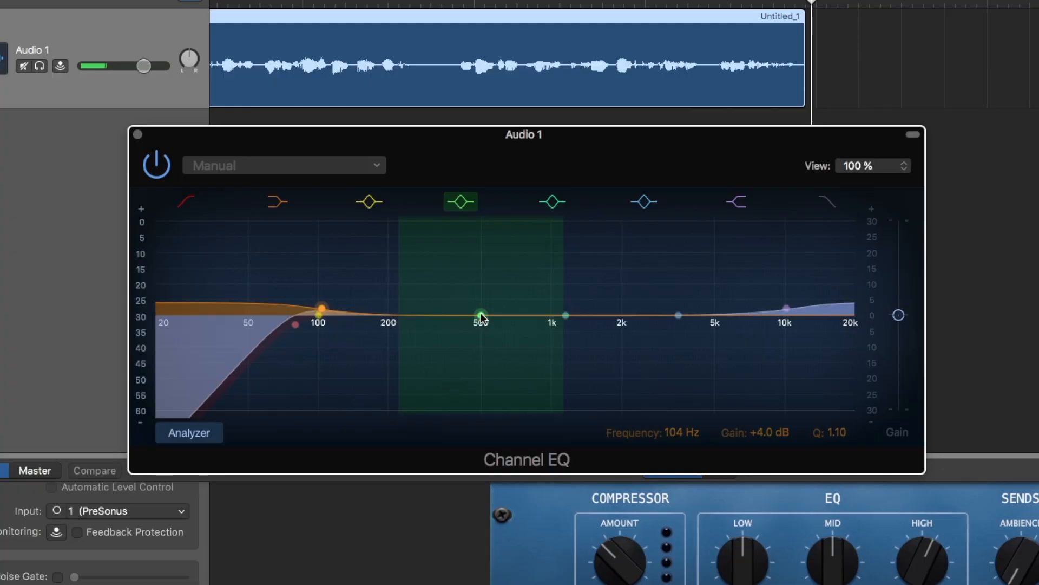
left_click_drag(481, 317, 456, 323)
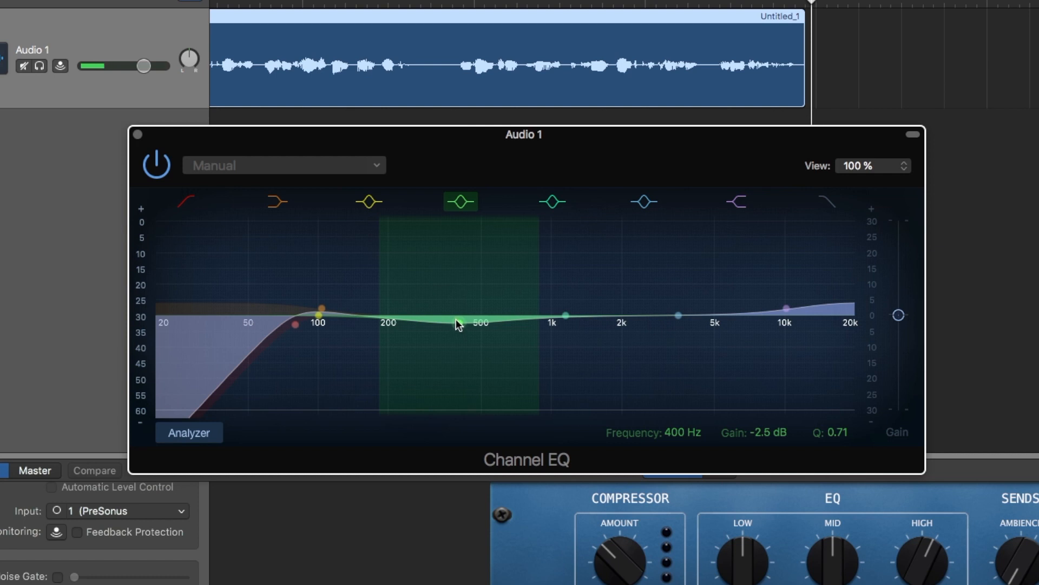
mouse_move(839, 434)
left_mouse_down()
mouse_move(838, 403)
mouse_move(838, 420)
left_mouse_up()
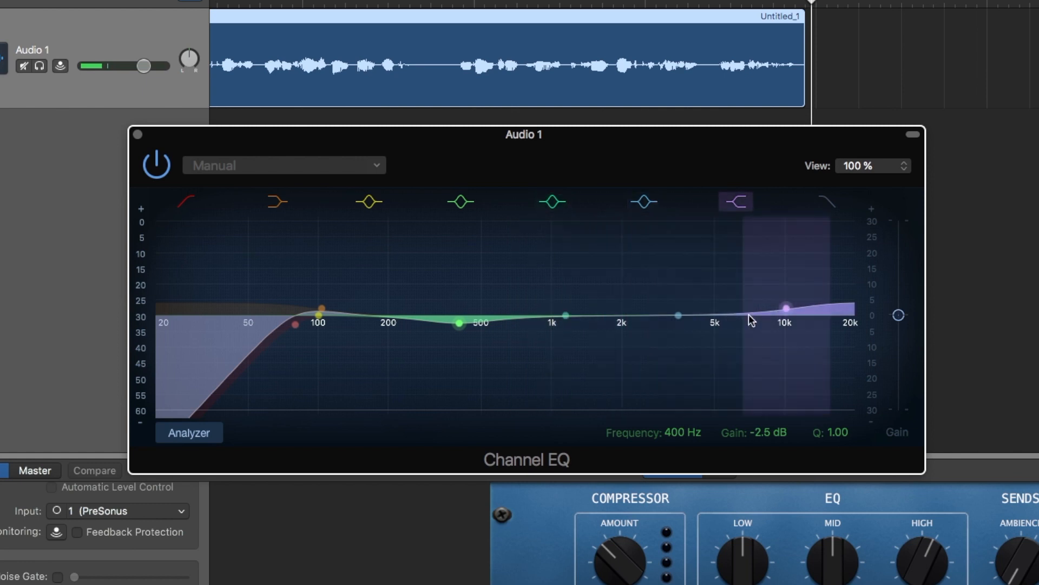
Boost the EQ's blue upper-mid band by 2.5 dB at 3500 Hz with a Q of 0.51
left_click(679, 316)
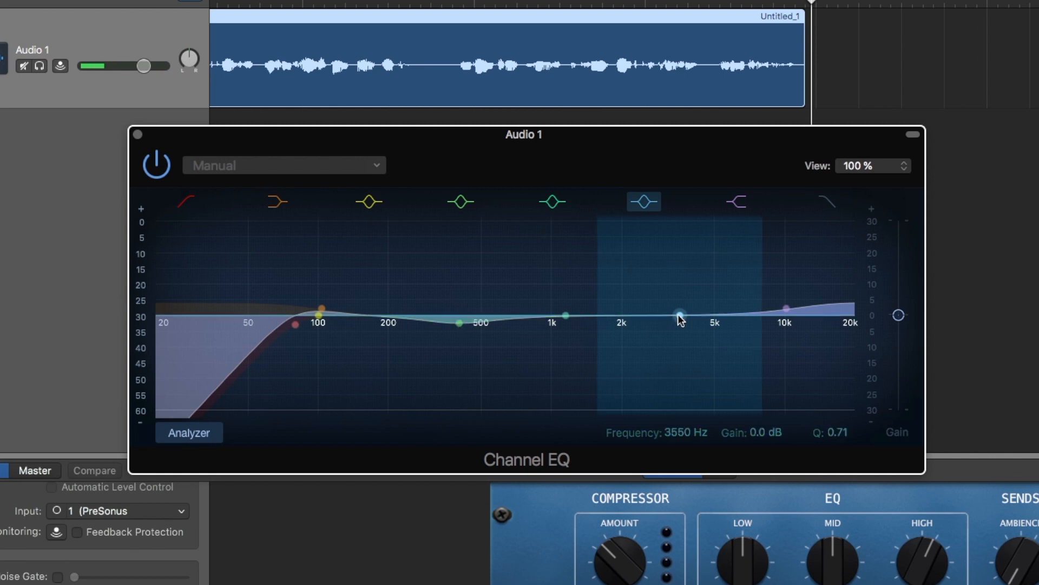
left_click_drag(678, 315, 677, 306)
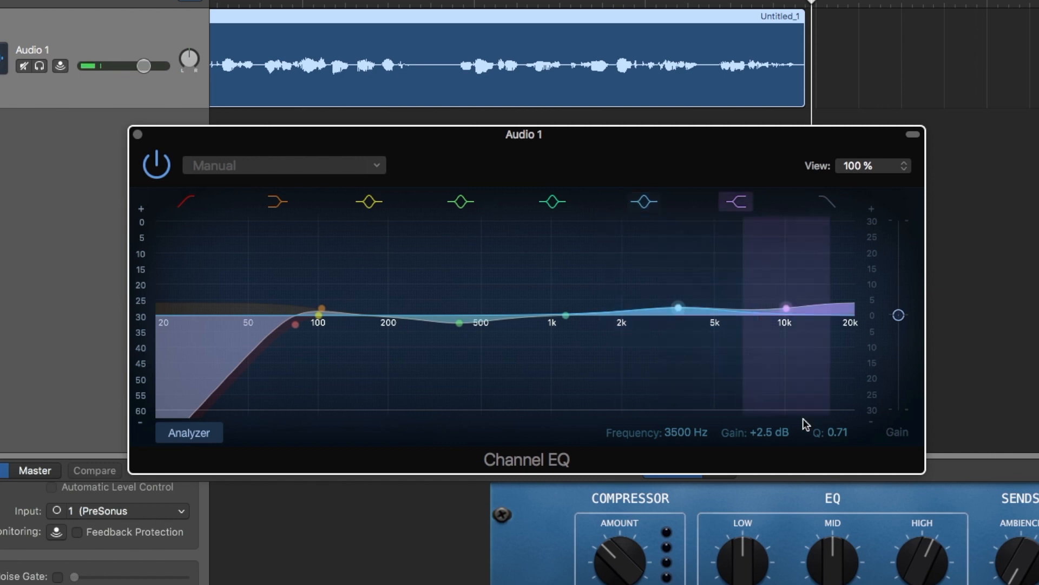
left_click_drag(837, 432, 837, 440)
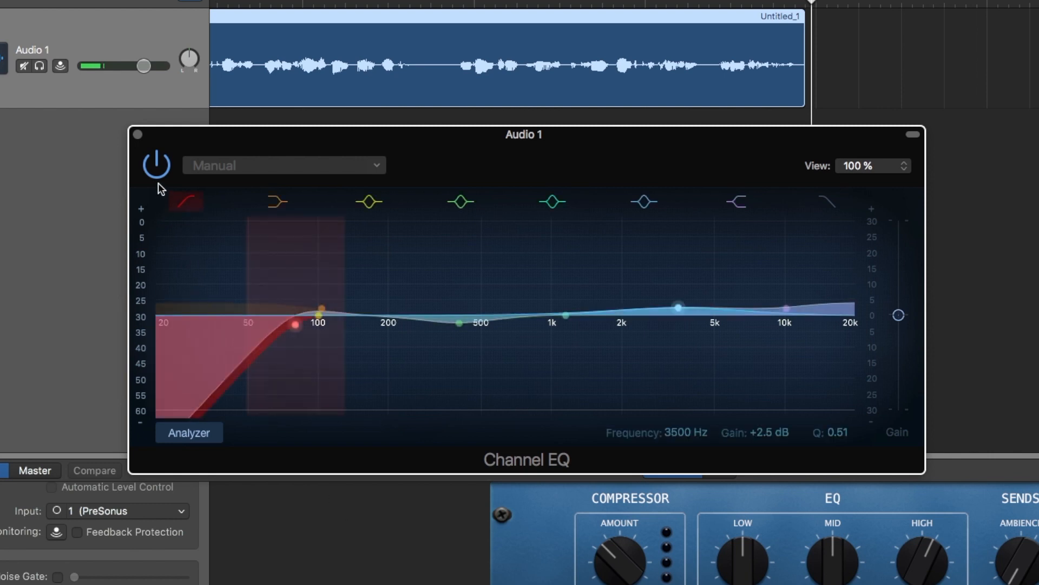
Play the recording from the start and compare the sound with the Channel EQ bypassed and active
left_click(158, 168)
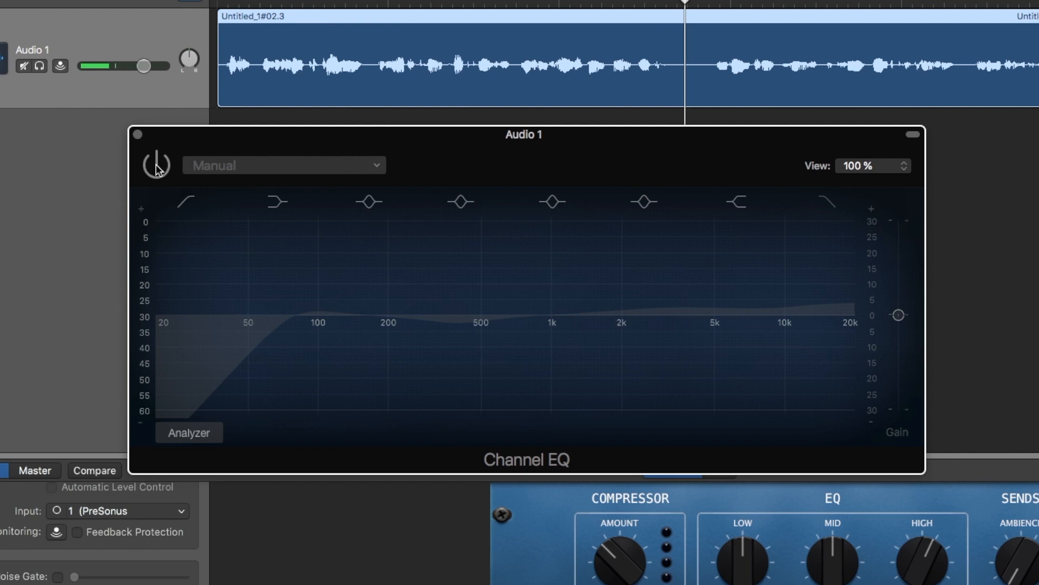
left_click(156, 166)
key("Return")
key("space")
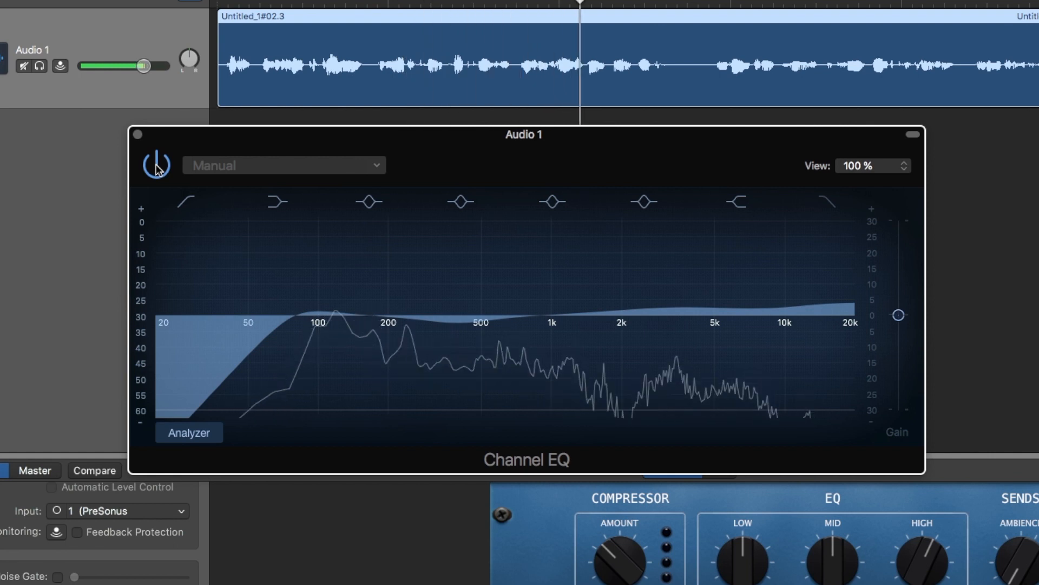
left_click(157, 168)
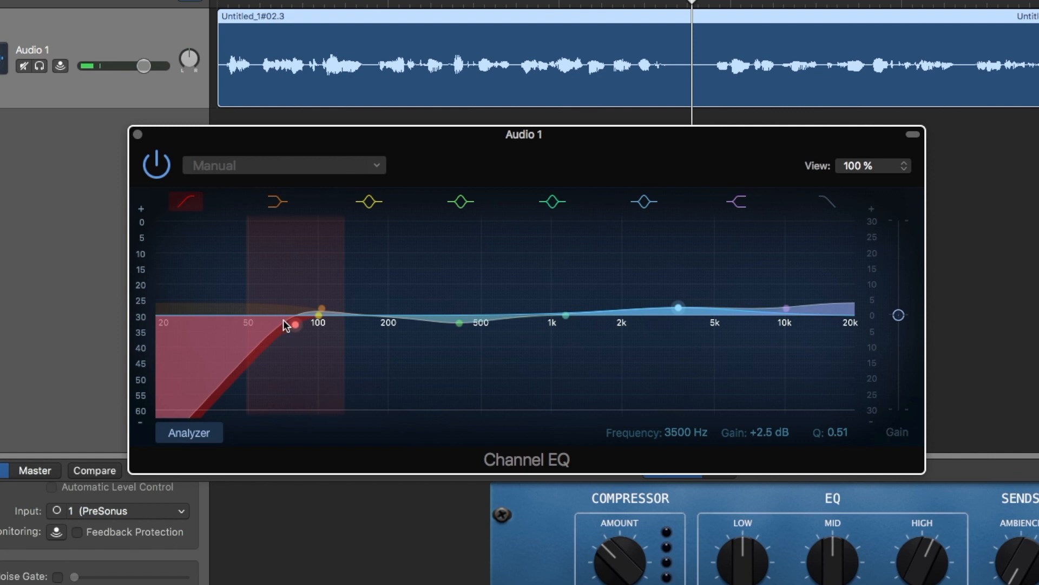
Raise the EQ's low-cut frequency to about 100 Hz and compare the playback with the Channel EQ bypassed and active
left_click_drag(294, 326, 315, 325)
key("space")
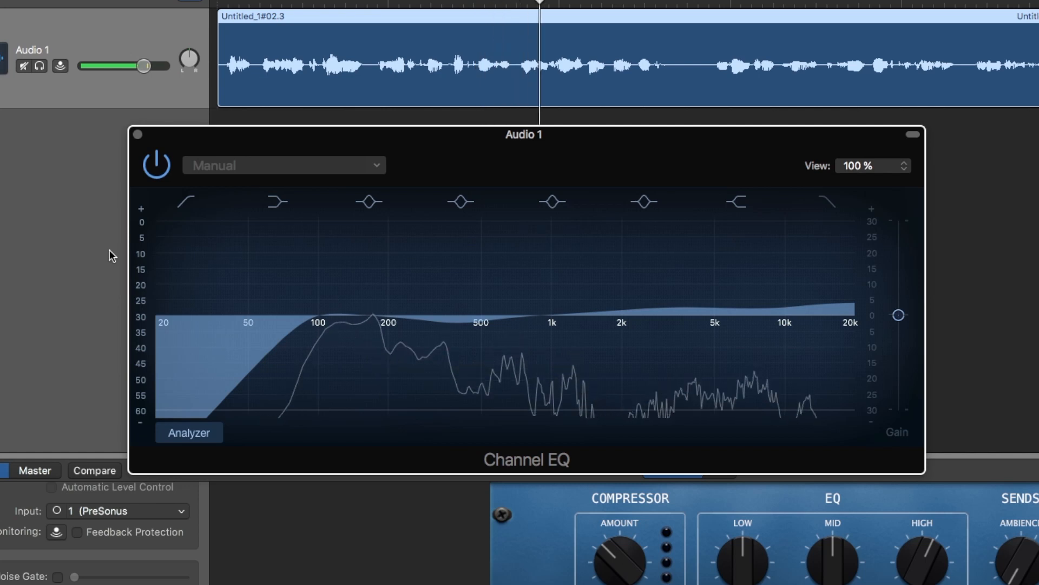
left_click(162, 172)
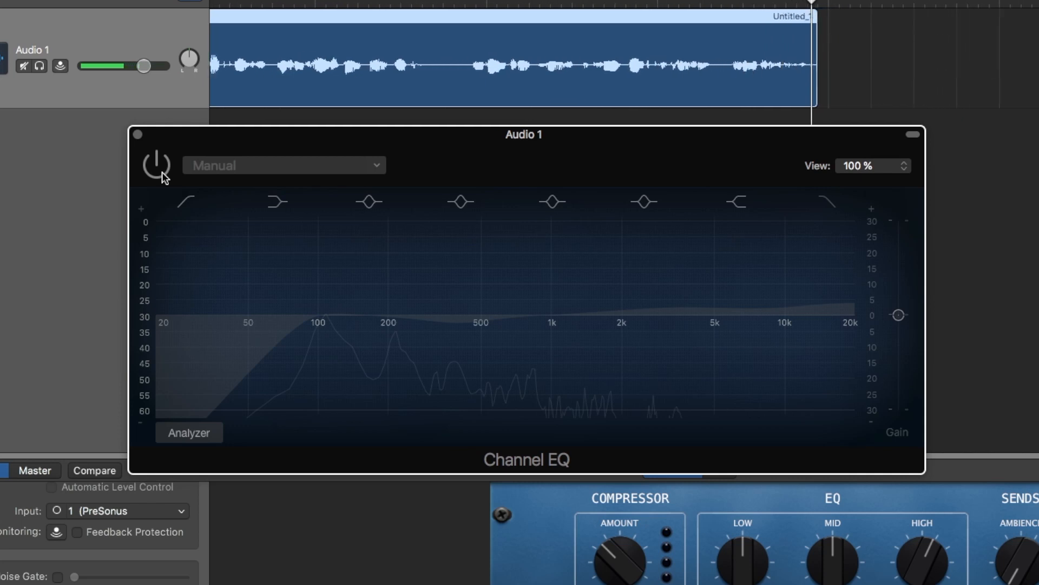
left_click(162, 172)
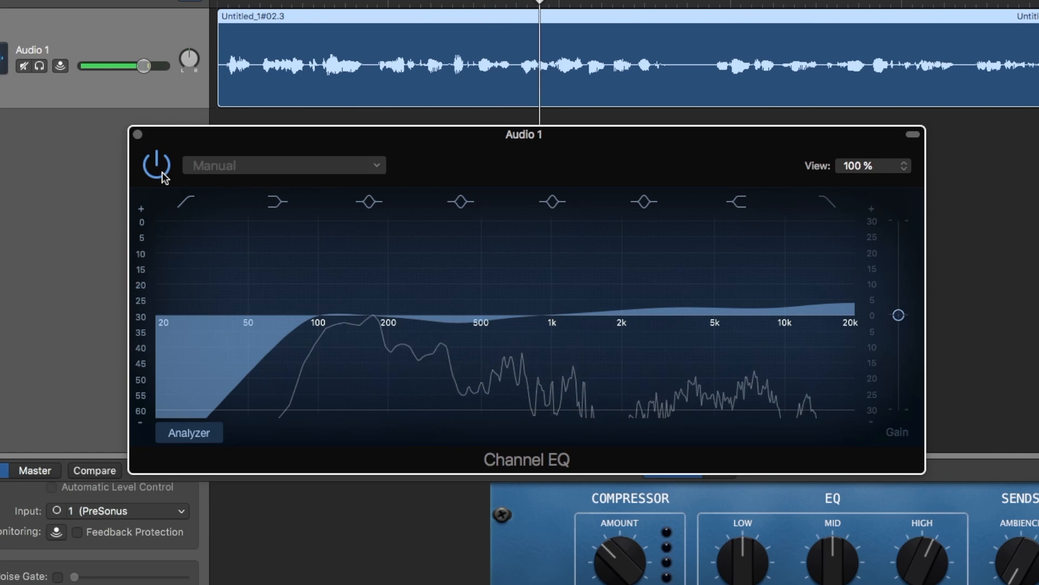
key("space")
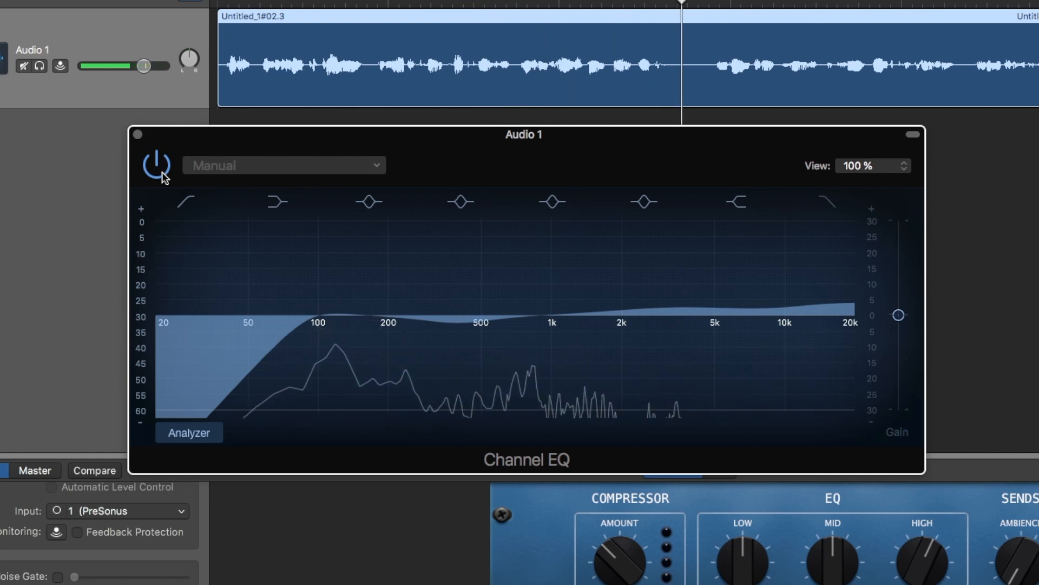
Close the Channel EQ, open the Compressor's plug-in window over the empty track area, and try its on/off switch
left_click(138, 135)
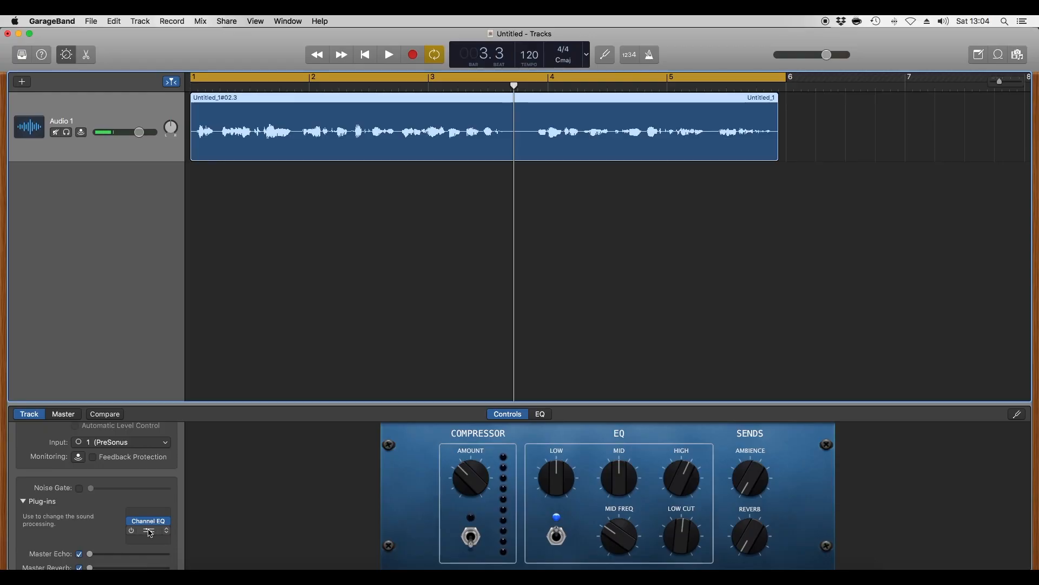
left_click(150, 533)
left_click_drag(223, 130, 304, 255)
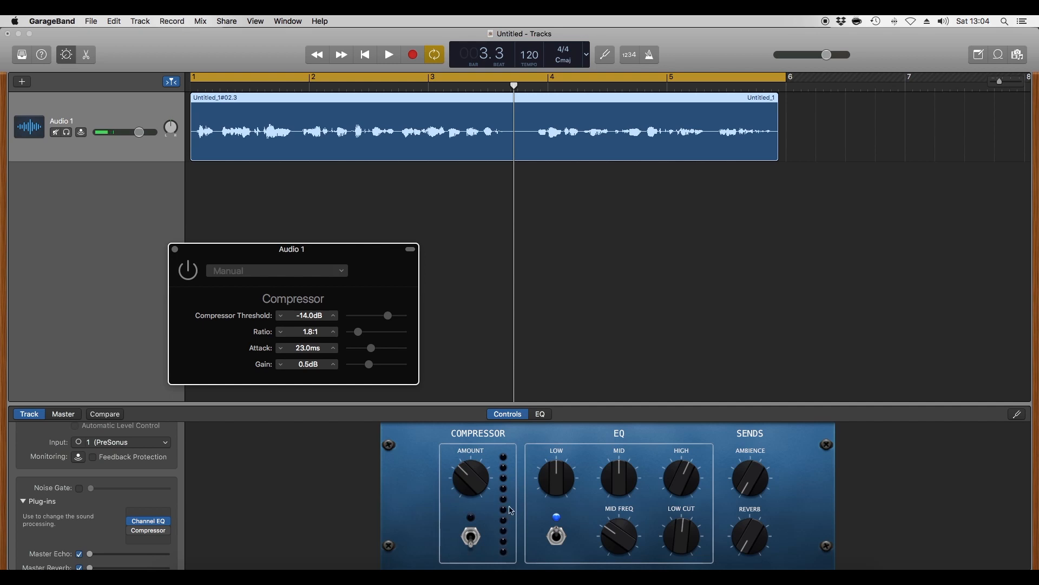
left_click(469, 535)
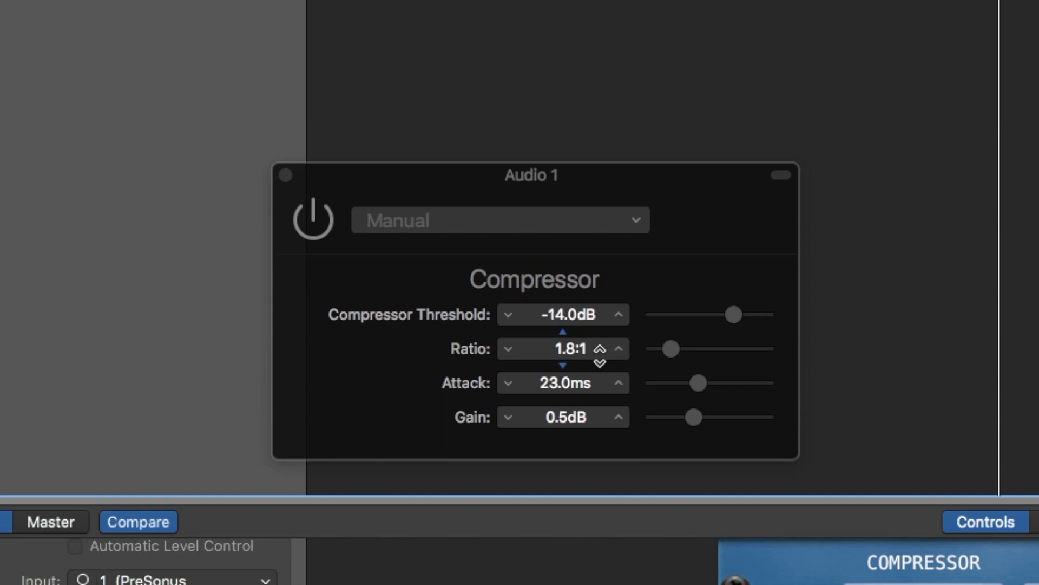
Set the Compressor's ratio to 4.1:1, attack to 20 ms and gain to 3 dB, and switch it on
left_click_drag(668, 351, 696, 350)
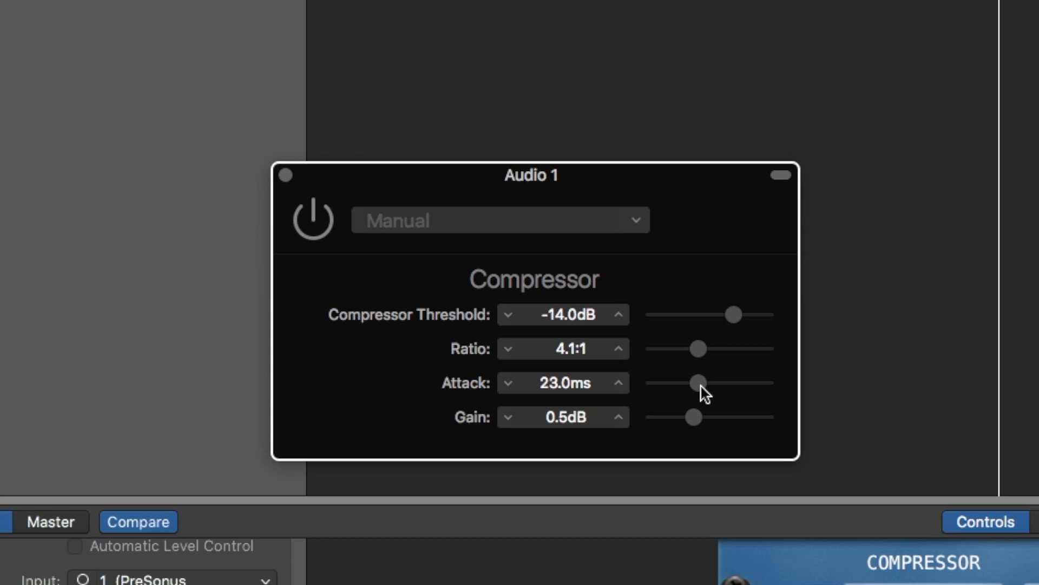
left_click_drag(692, 385, 697, 388)
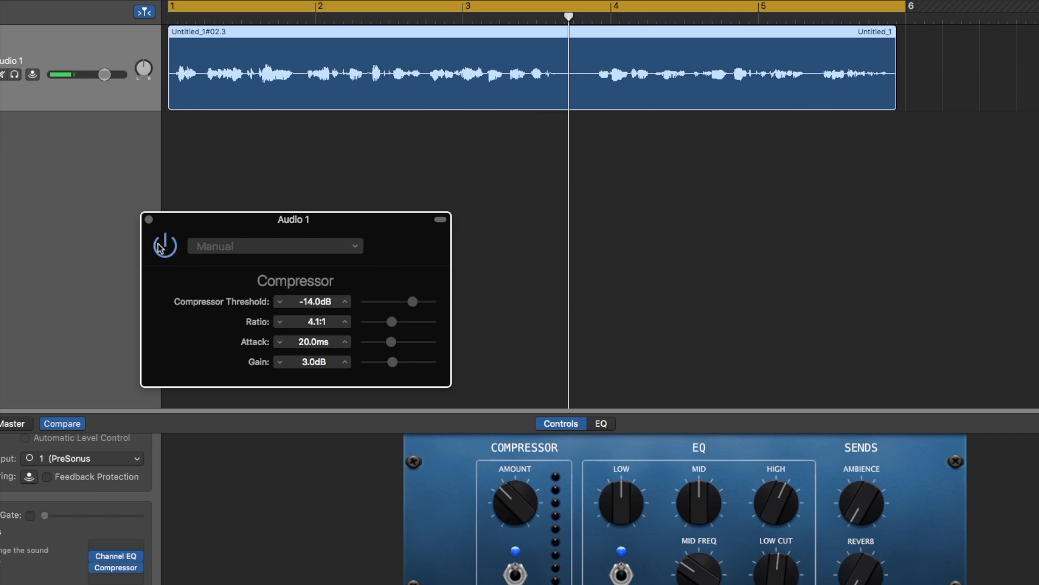
Play the recording from the start while trying different Compressor thresholds, and settle on -29 dB
key("Return")
key("space")
left_click_drag(414, 302, 390, 302)
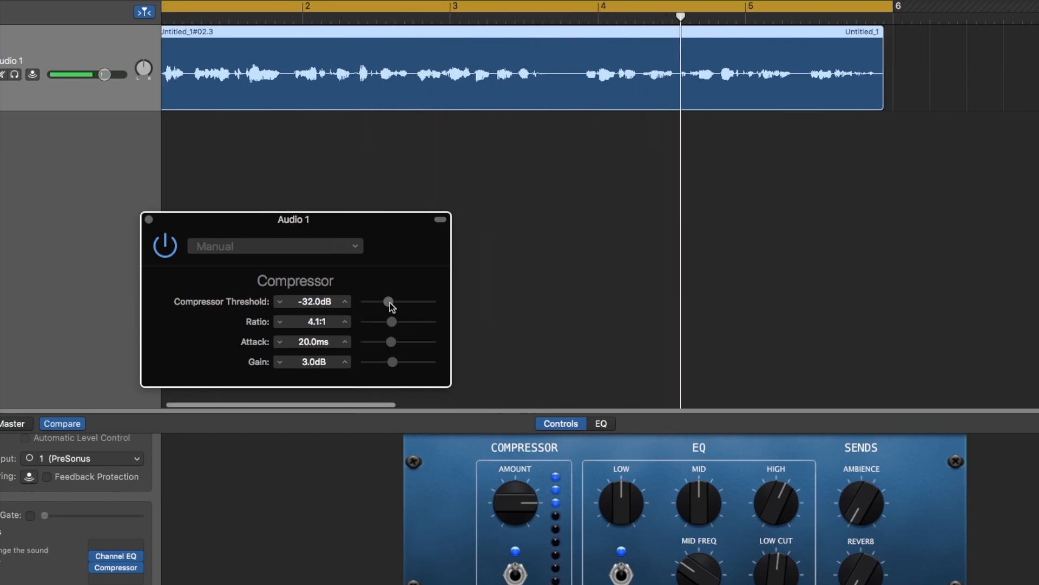
left_click_drag(390, 302, 362, 302)
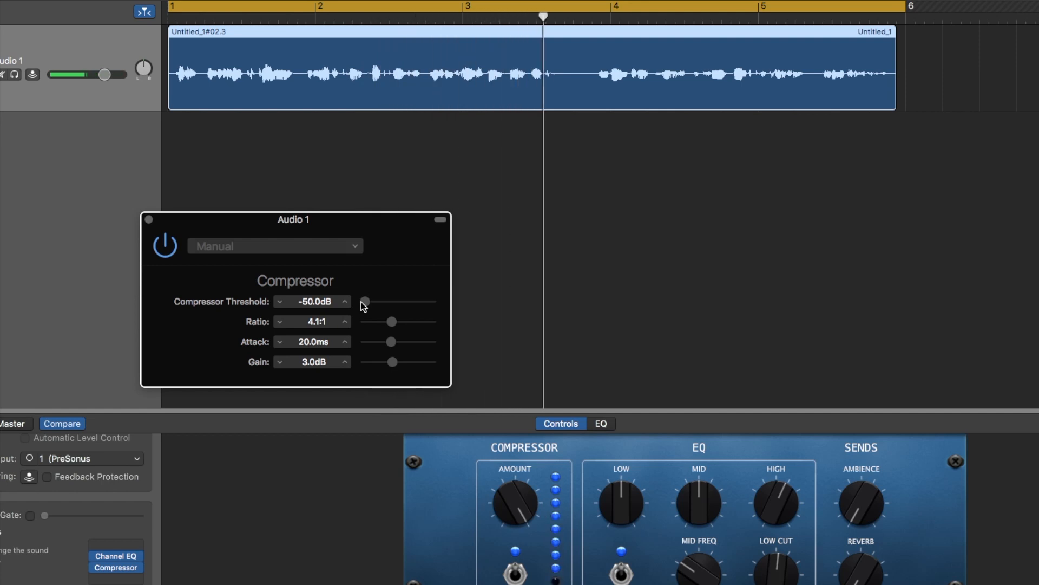
left_click_drag(362, 301, 398, 301)
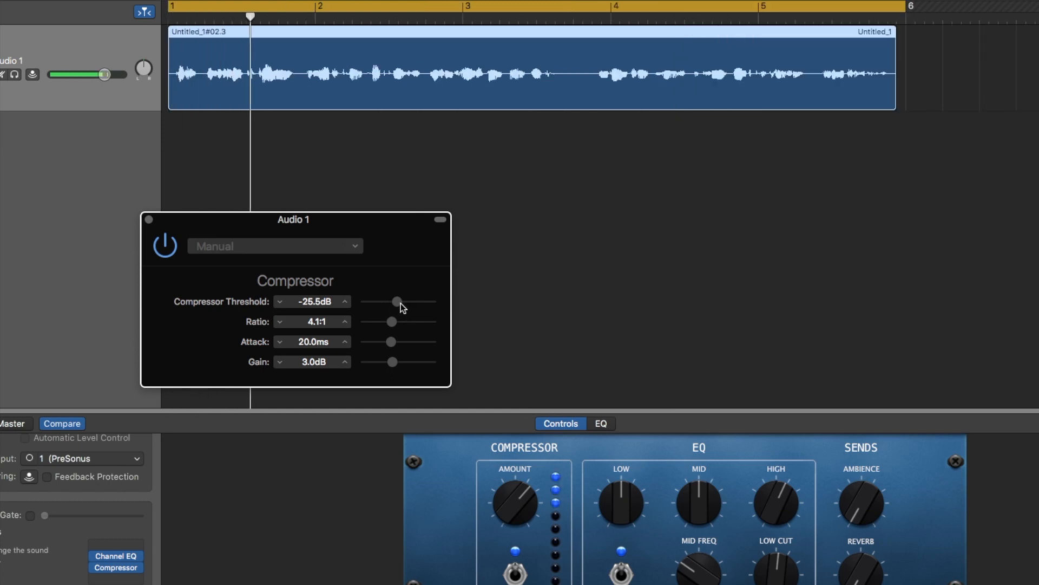
left_click_drag(401, 304, 395, 302)
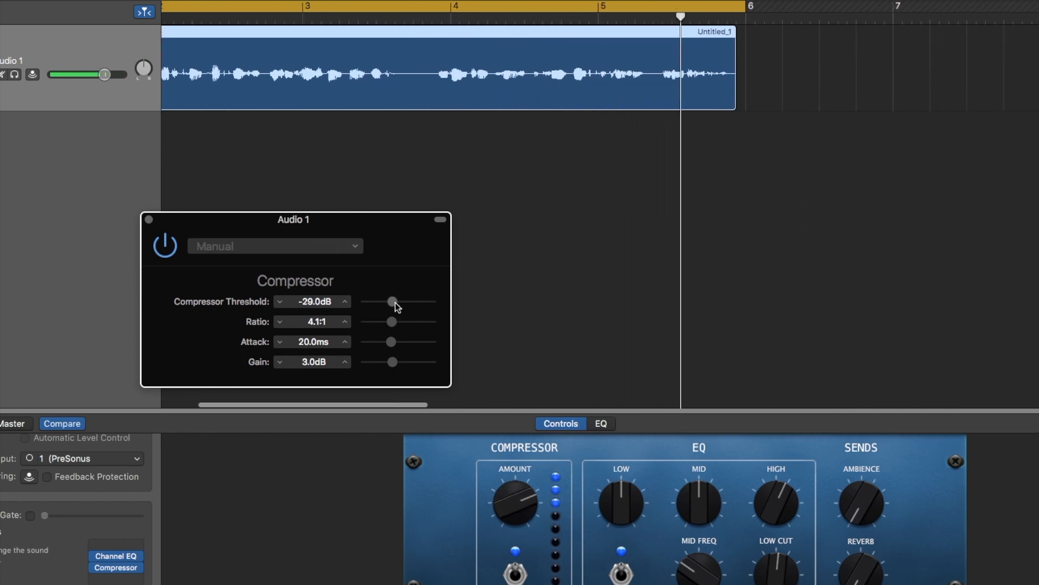
Compare the playback with the Compressor bypassed and active, and raise its gain to 4 dB
left_click(166, 247)
left_click(167, 246)
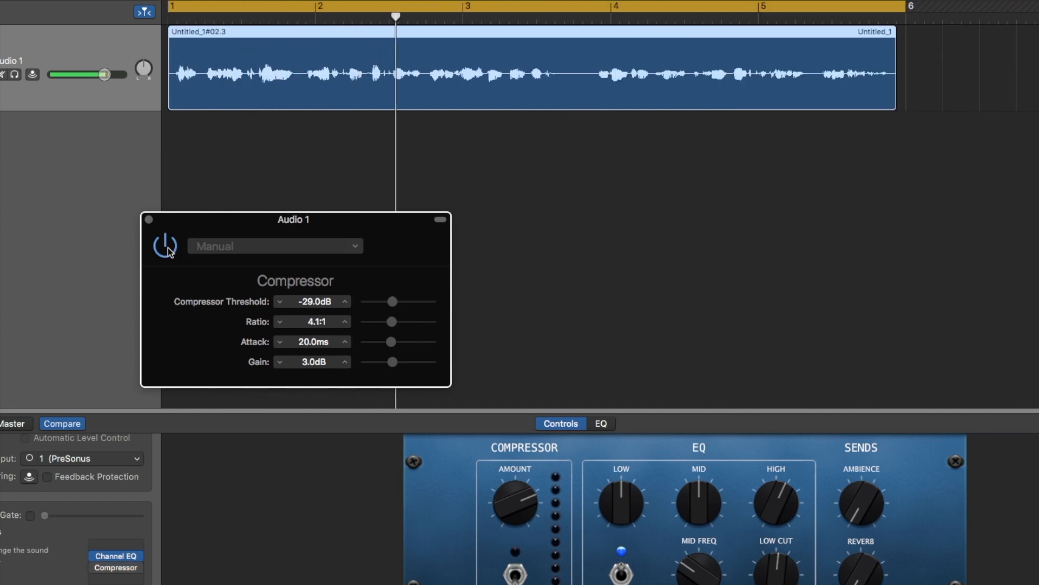
left_click_drag(395, 362, 396, 363)
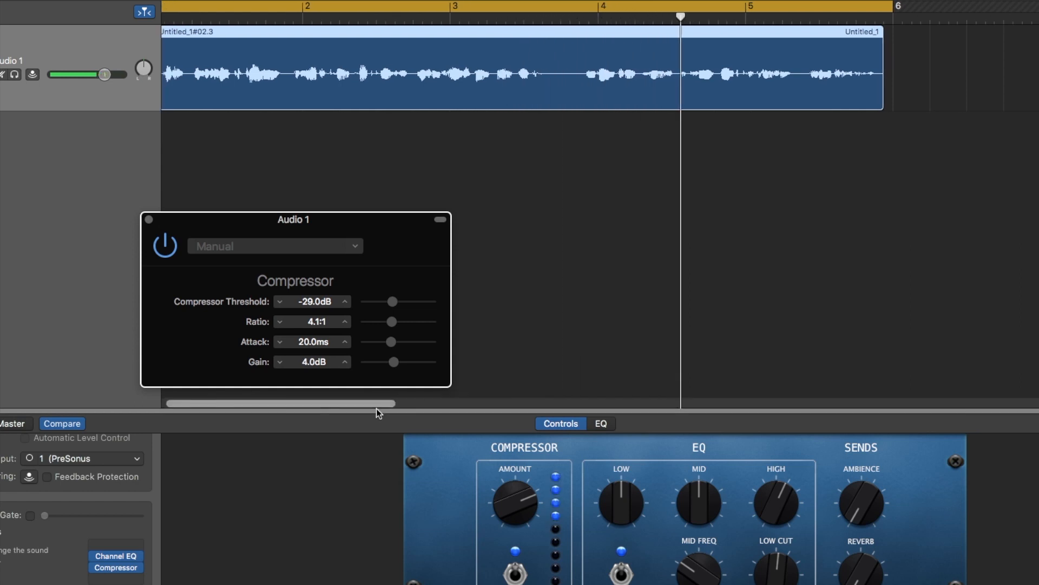
left_click(165, 247)
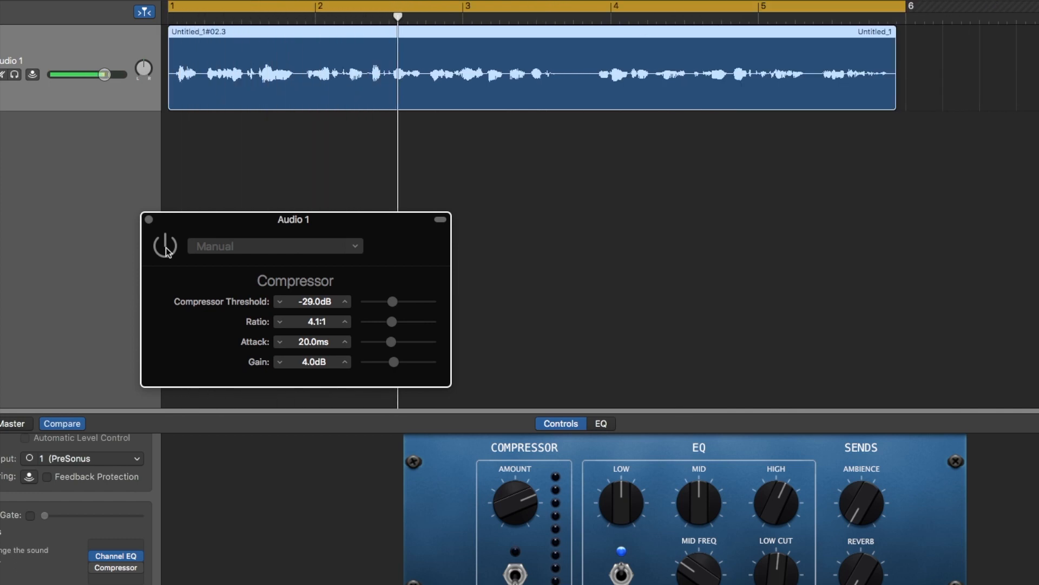
left_click(165, 246)
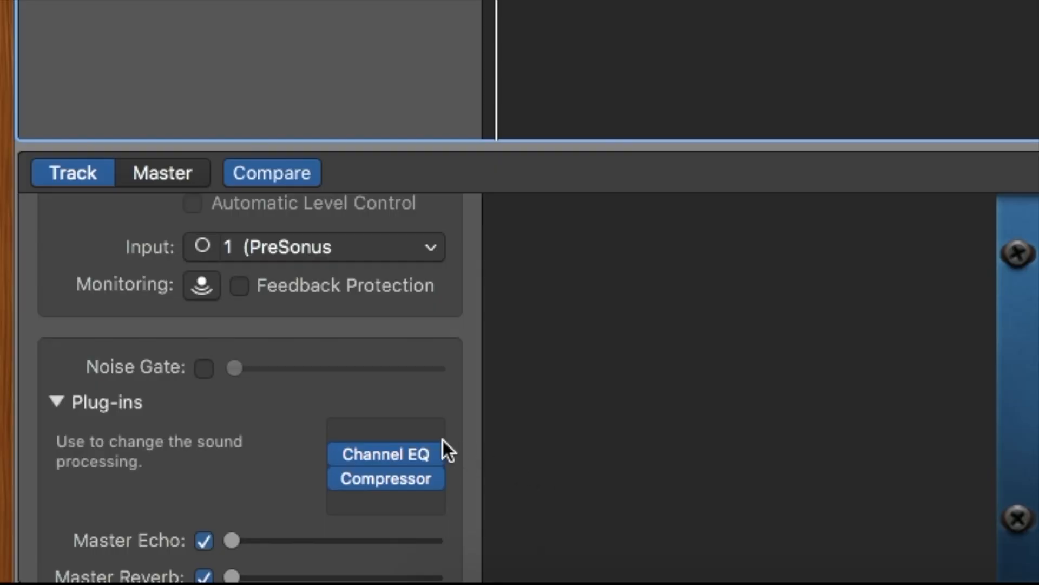
Insert a DeEsser in the free plug-in slot above the Channel EQ and move its window over the empty track area
left_click(422, 431)
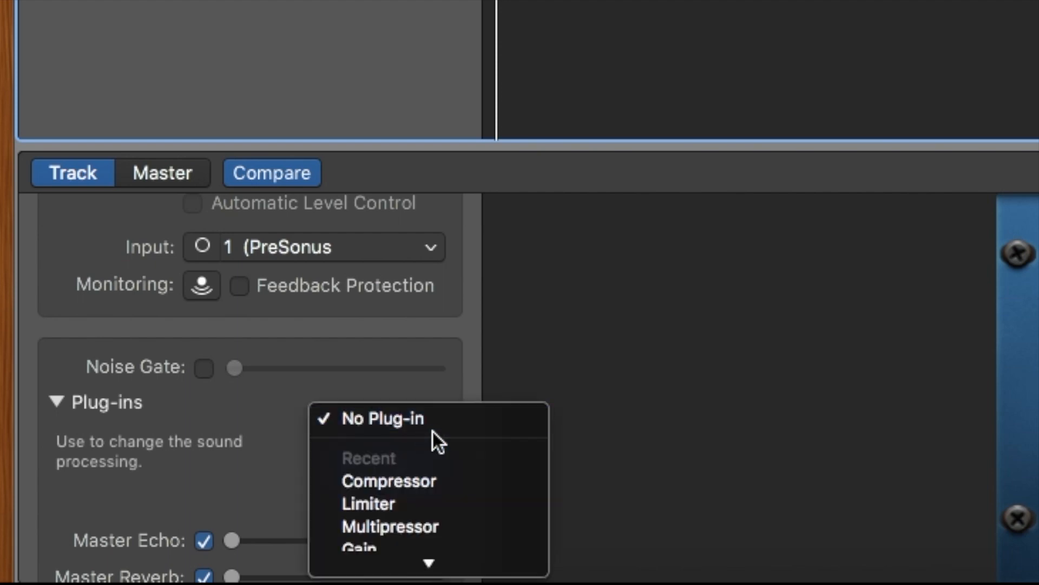
scroll(433, 474, "down", 5)
mouse_move(434, 474)
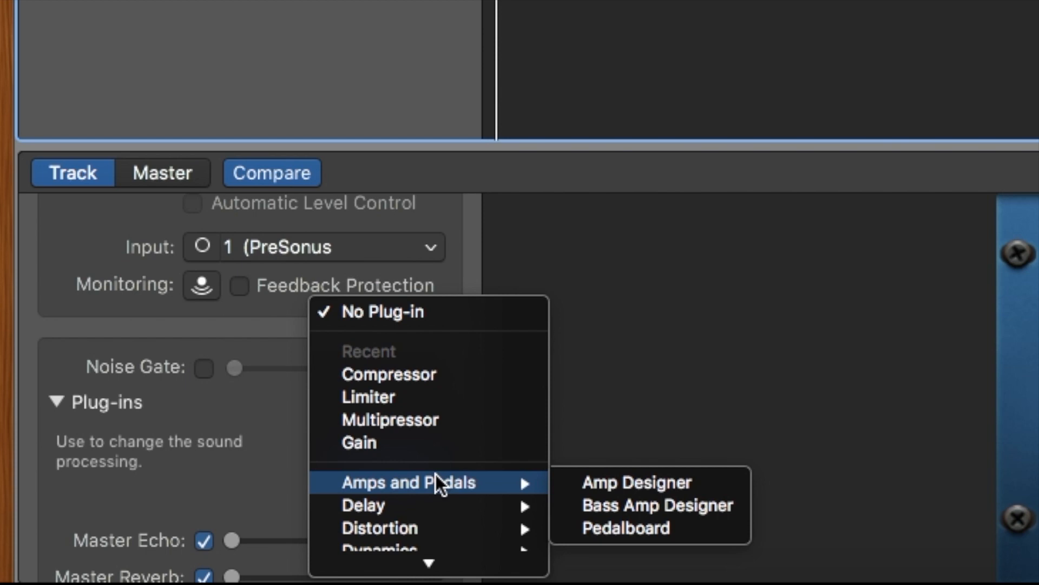
scroll(437, 474, "down", 4)
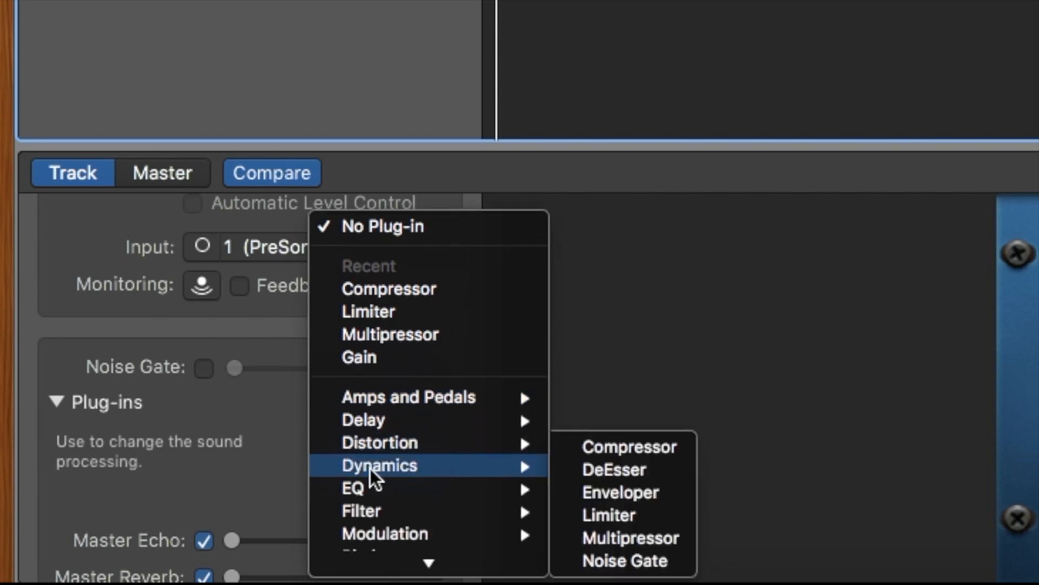
left_click(596, 470)
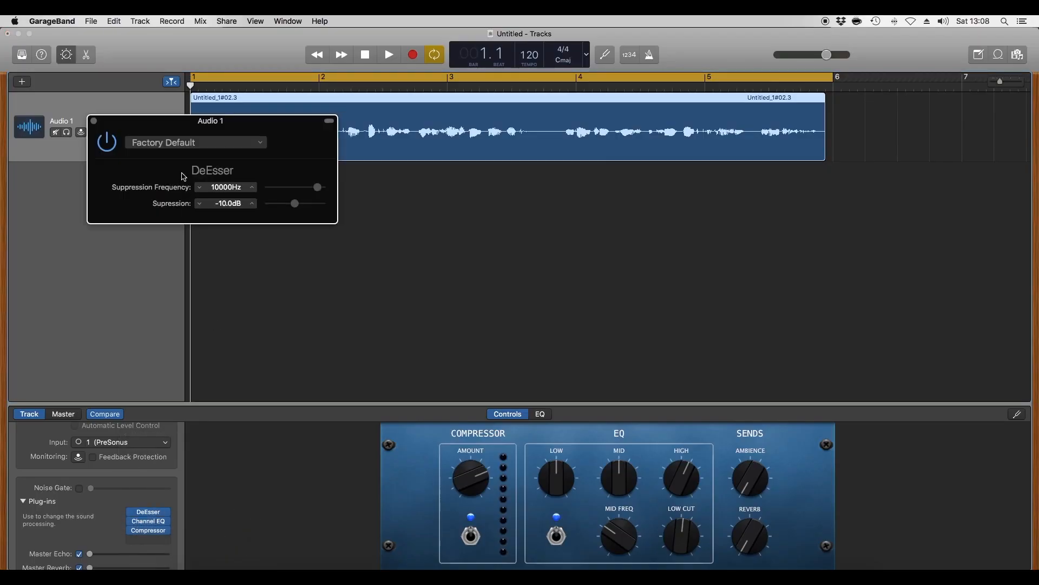
left_click_drag(191, 128, 295, 249)
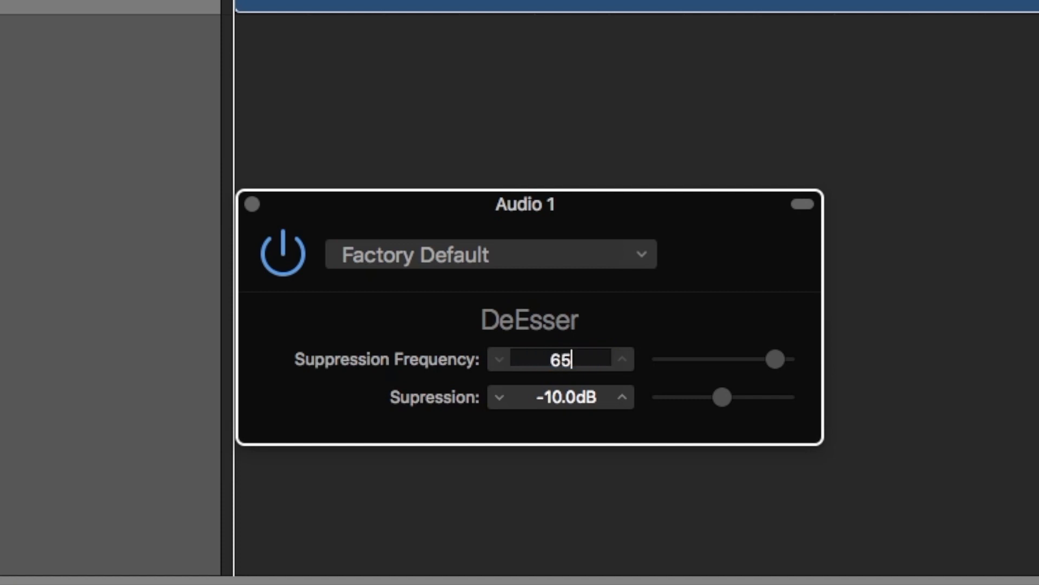
Set the DeEsser's suppression frequency to 6500 Hz and play the recording with its suppression at 0 dB and -20 dB
key("Return")
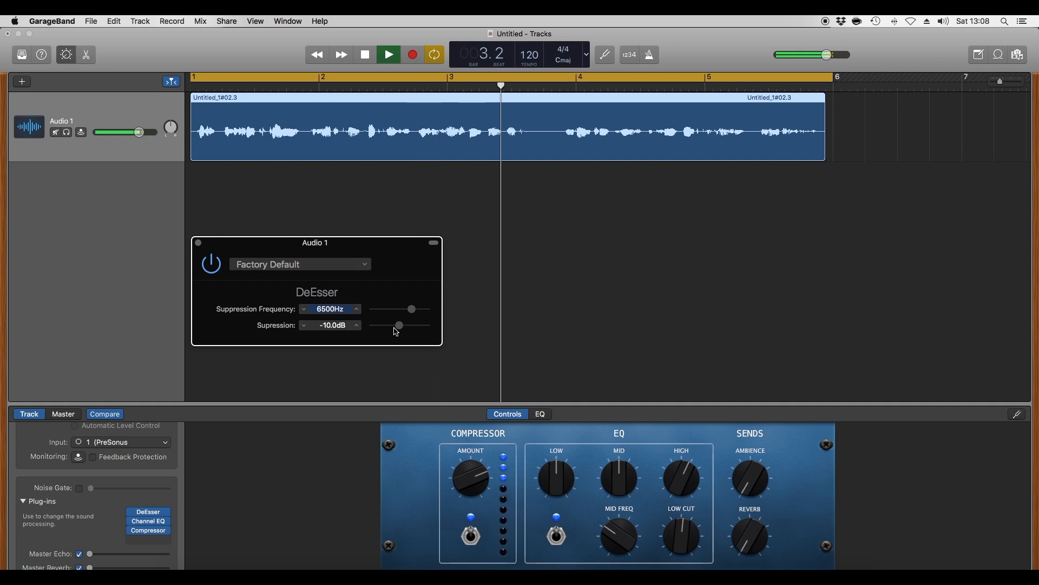
key("space")
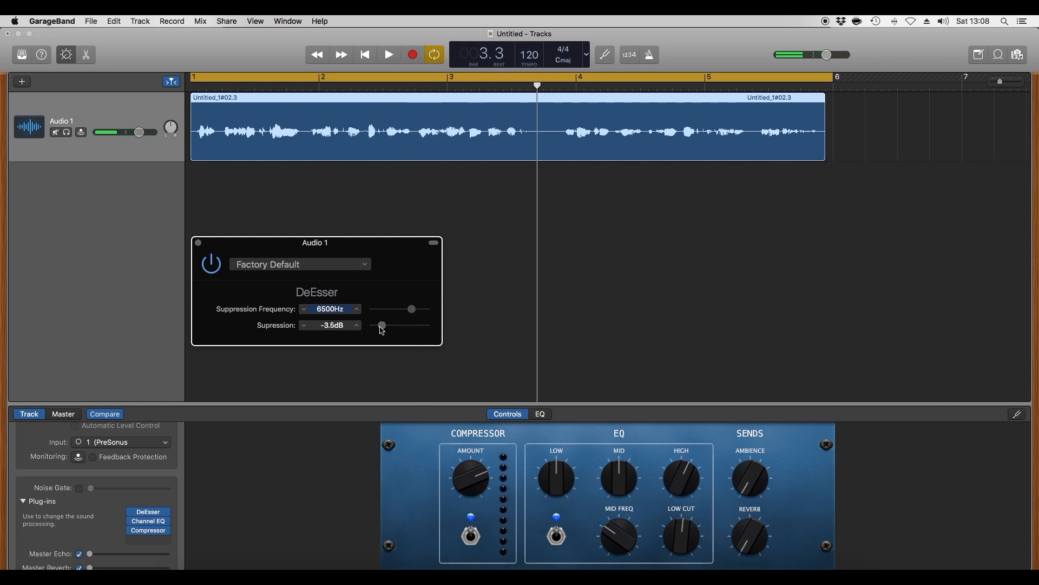
key("space")
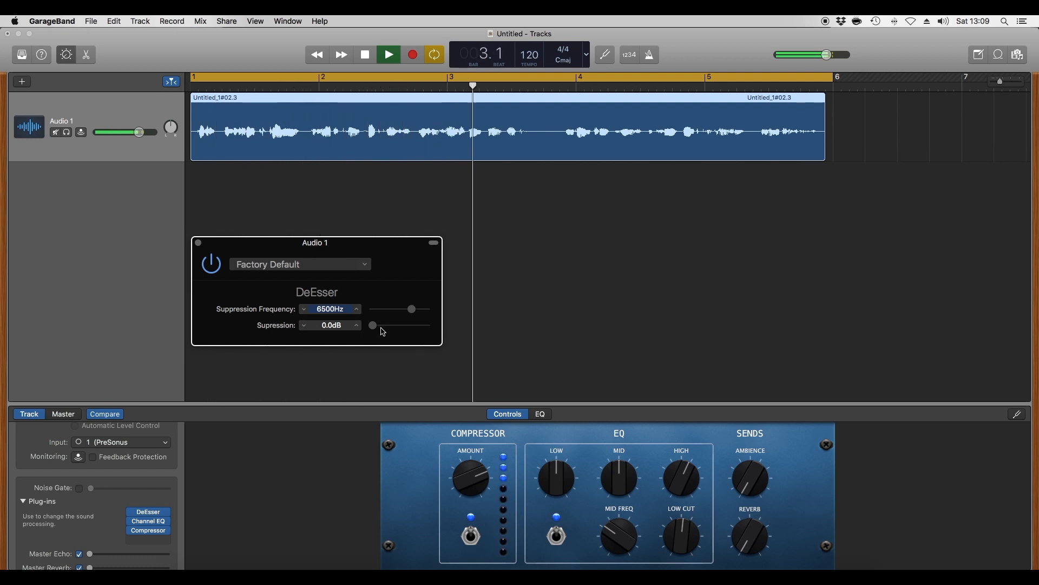
key("space")
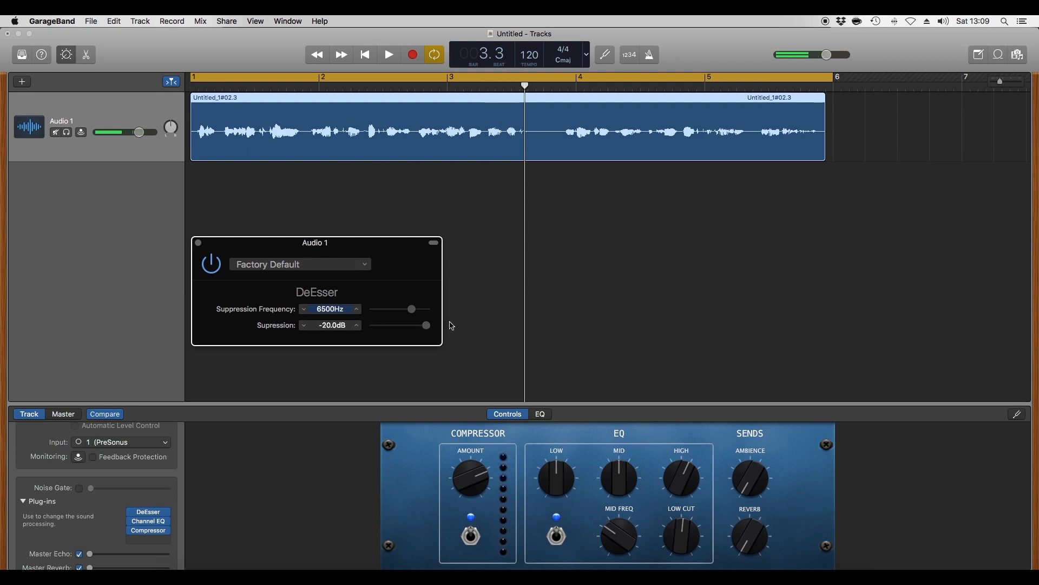
key("space")
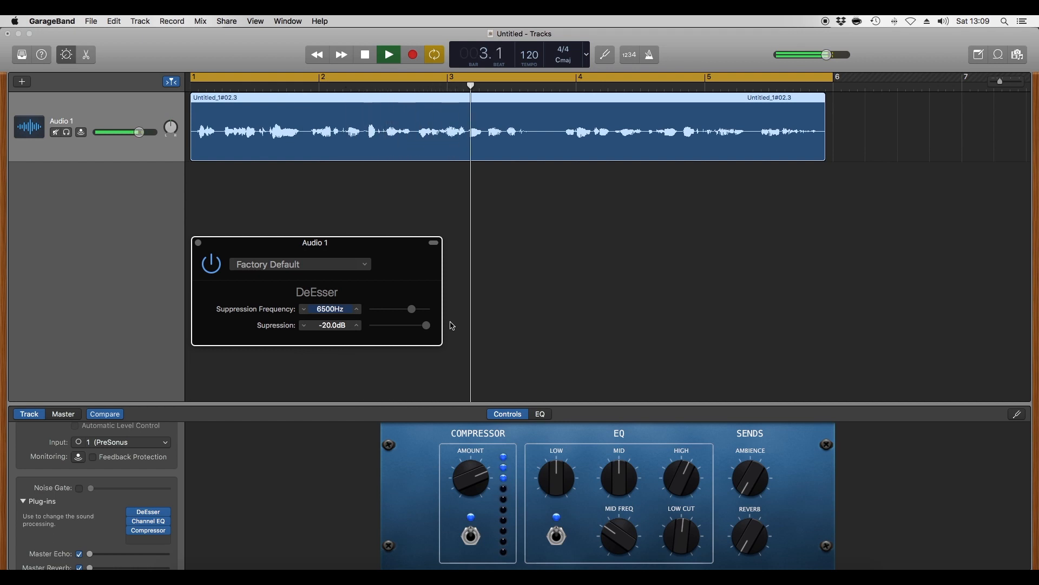
key("space")
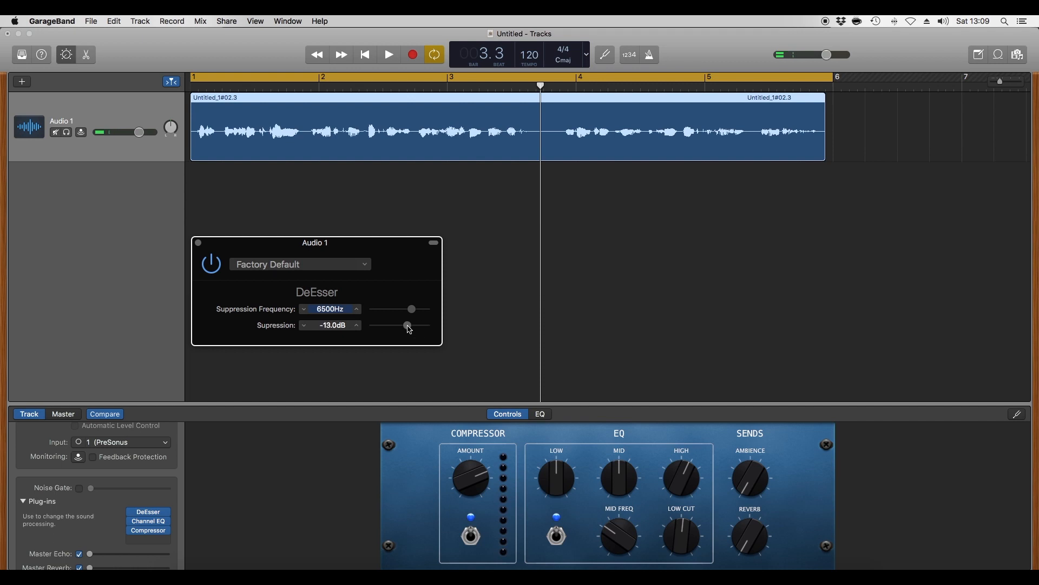
Replay the opening of the recording while trying DeEsser suppression at -10.5, -20 and -9 dB, and settle on -8 dB
key("Return")
key("space")
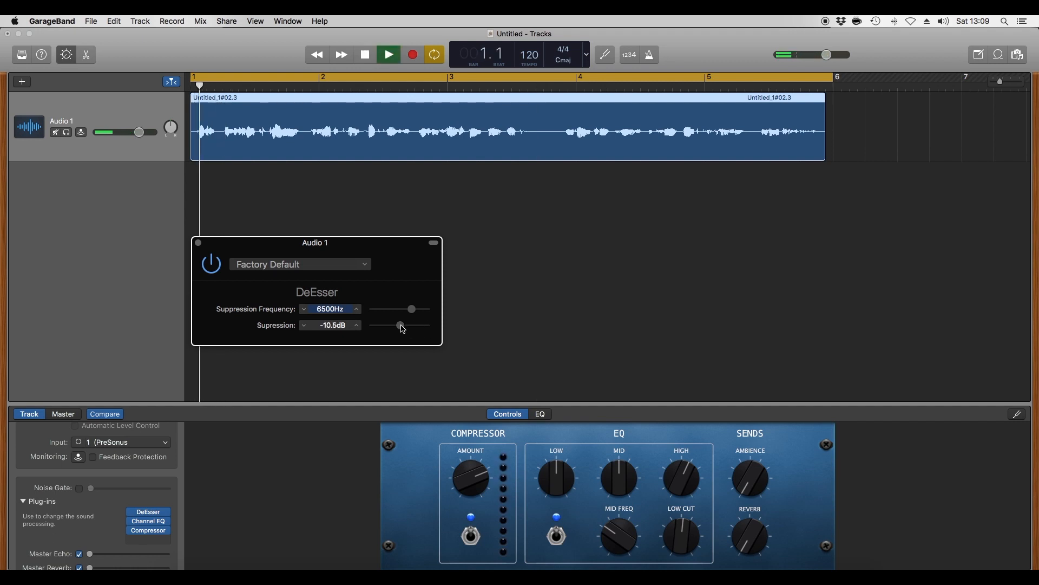
mouse_move(403, 330)
left_mouse_down()
mouse_move(453, 328)
mouse_move(401, 328)
left_mouse_up()
key("space")
key("space")
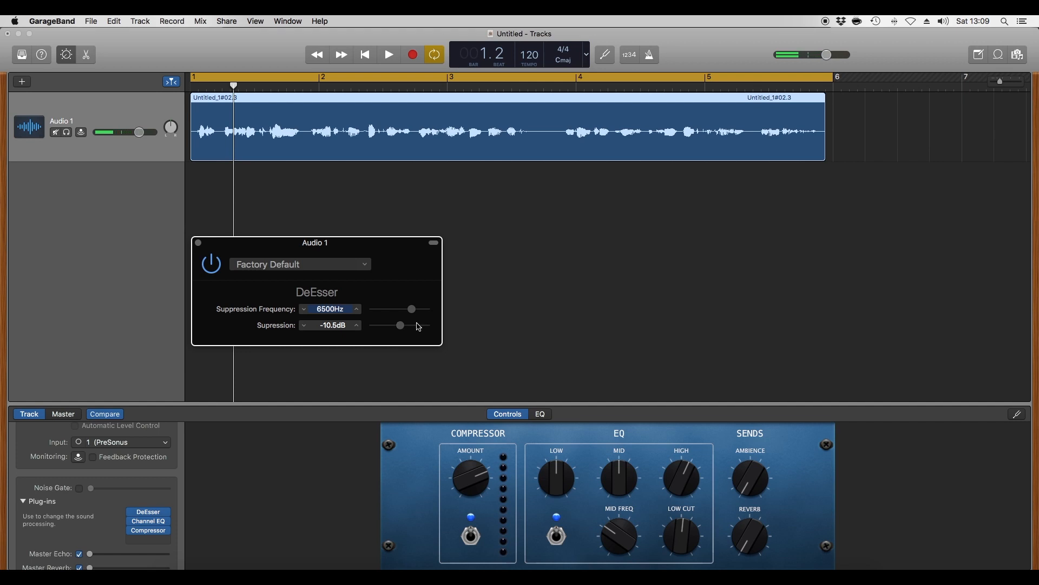
key("space")
key("space")
left_click_drag(401, 326, 460, 329)
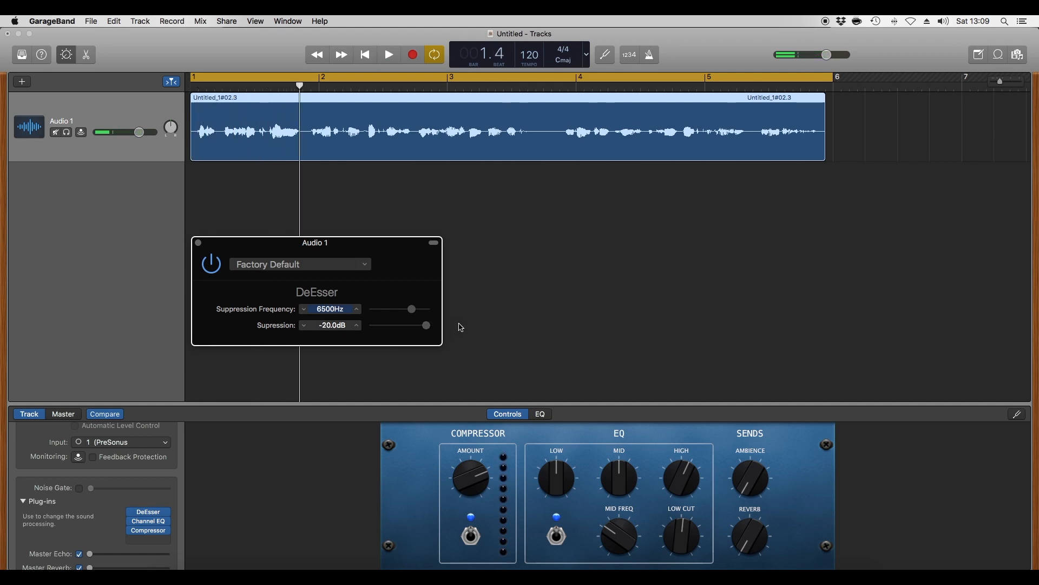
key("space")
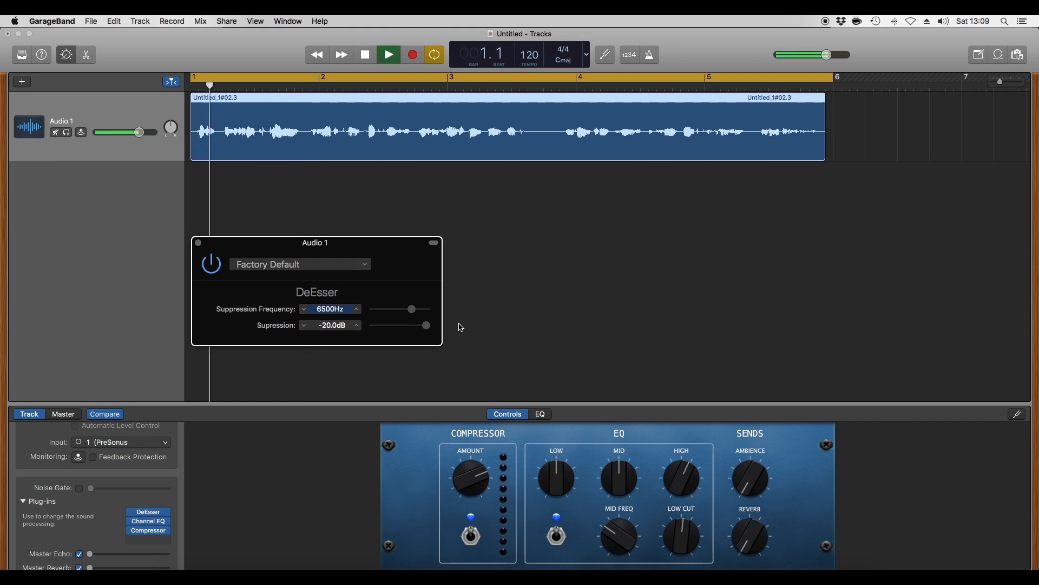
key("space")
left_click_drag(427, 327, 399, 331)
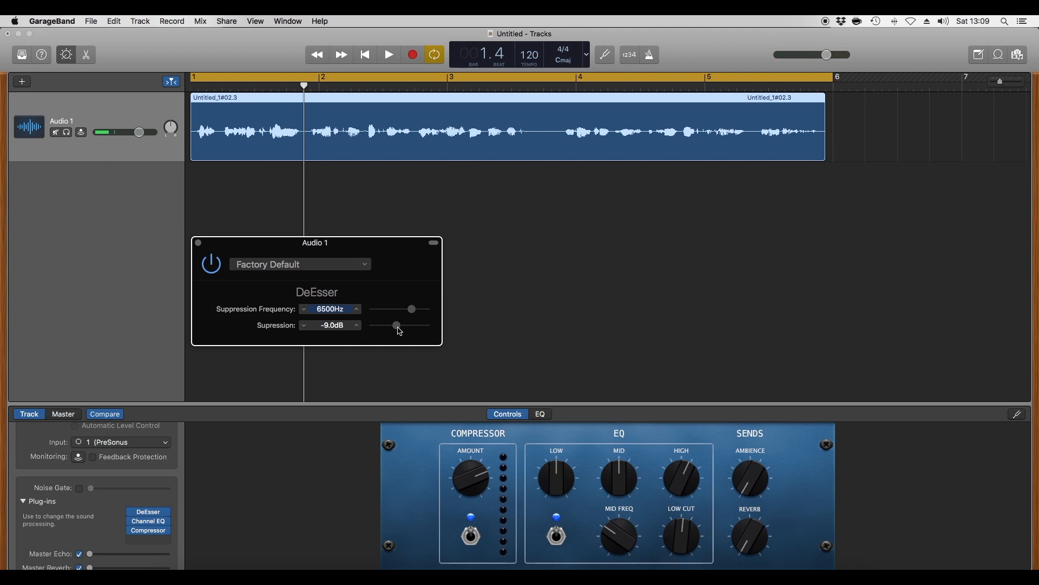
key("space")
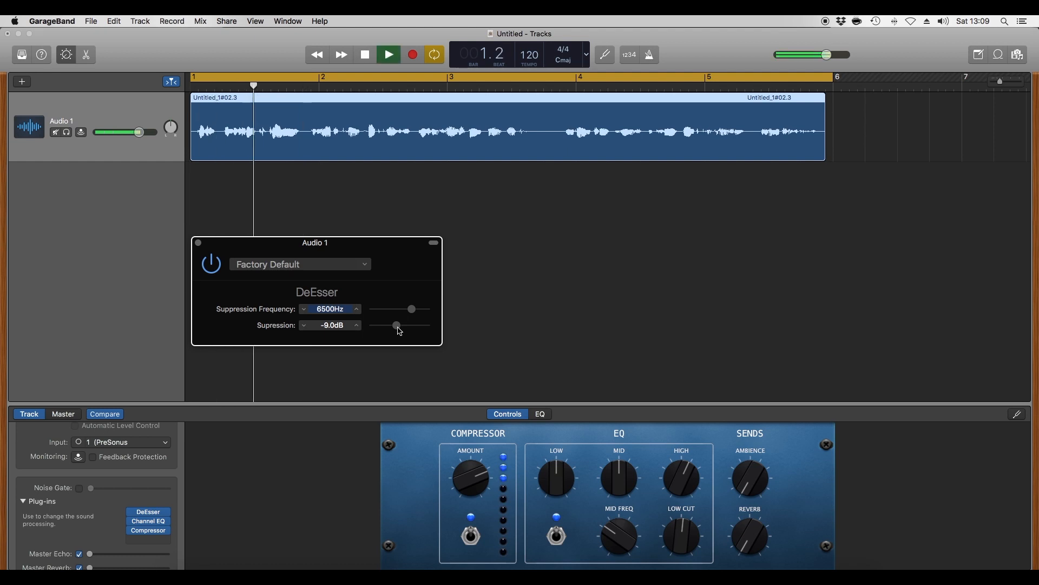
key("space")
left_click_drag(399, 331, 399, 331)
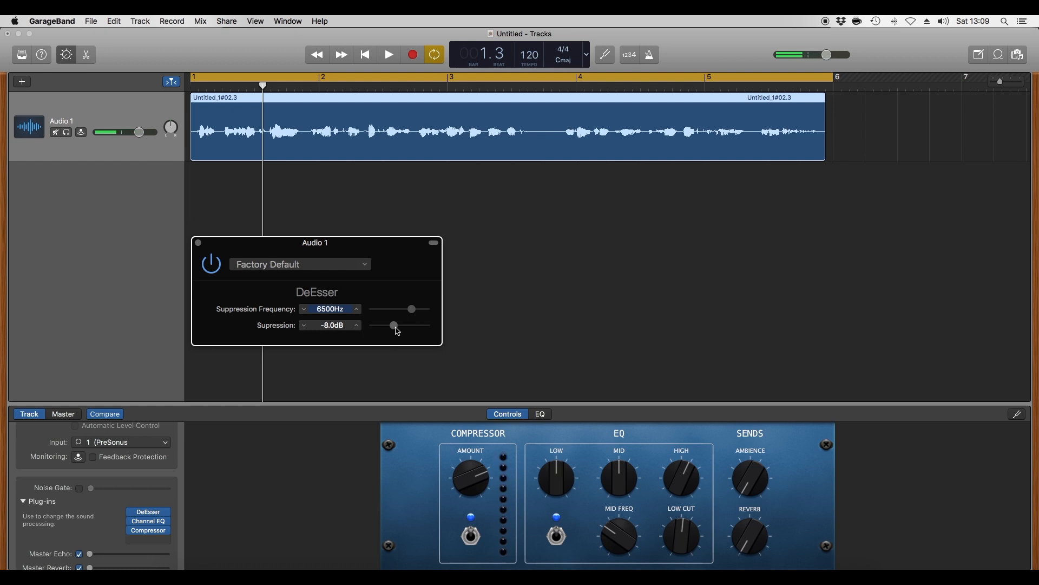
Compare the start of the recording with the DeEsser bypassed and active, leaving it switched on
key("space")
key("space")
left_click(217, 270)
key("space")
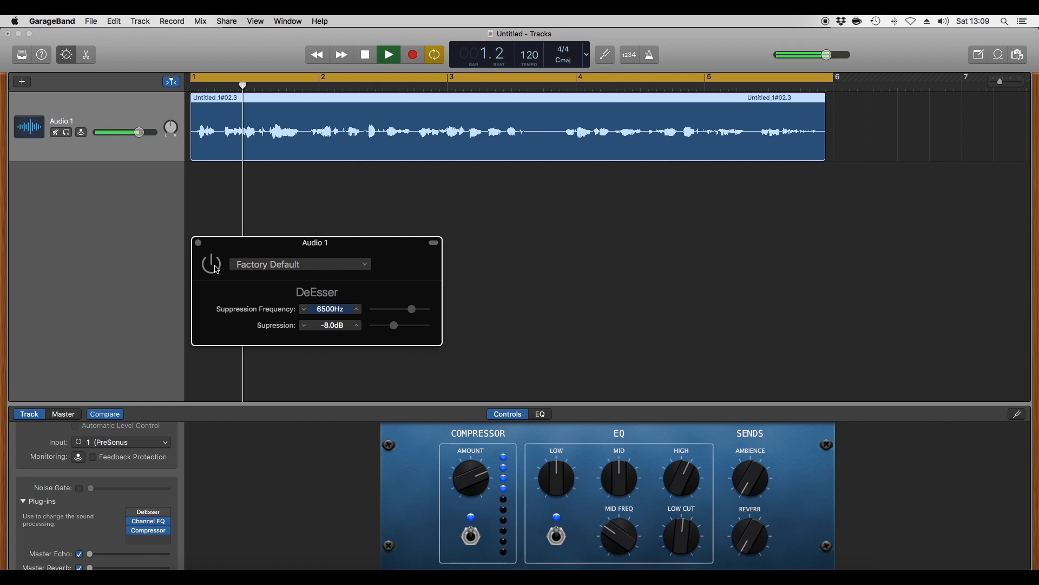
key("space")
left_click(212, 264)
key("space")
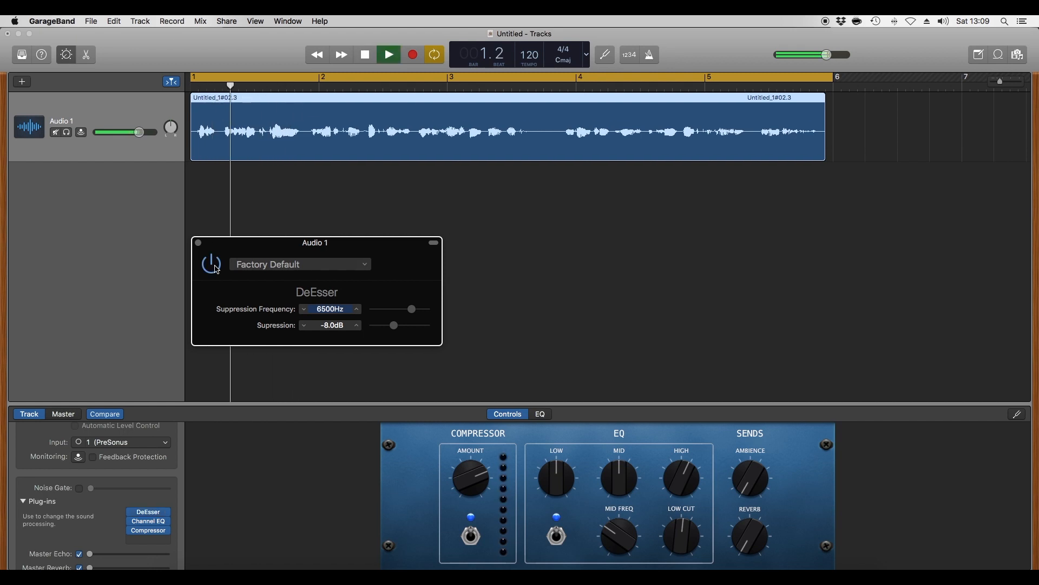
Set the DeEsser's suppression to -7.5 dB, stop playback and close its window
left_click(393, 324)
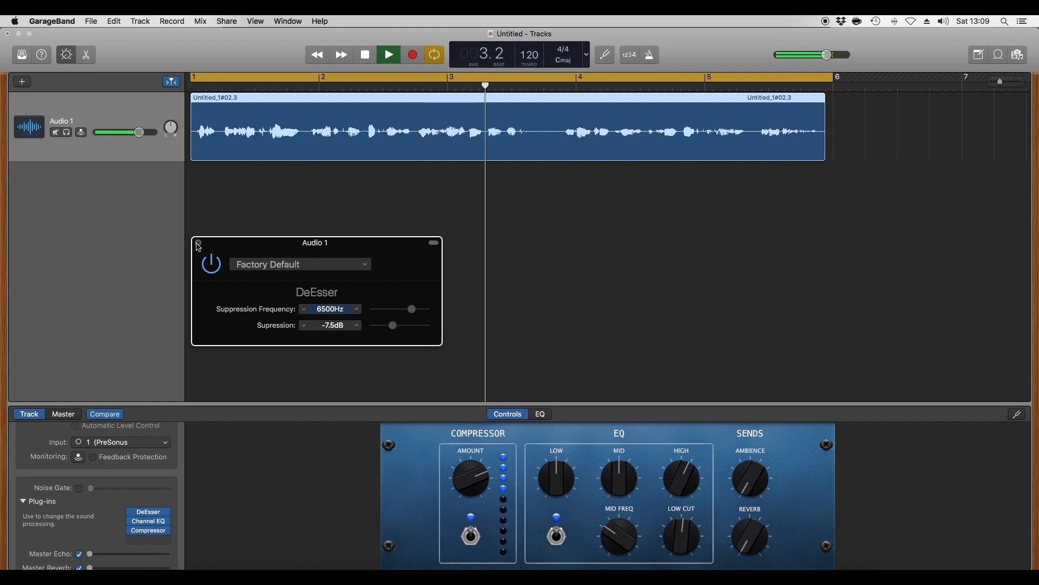
key("space")
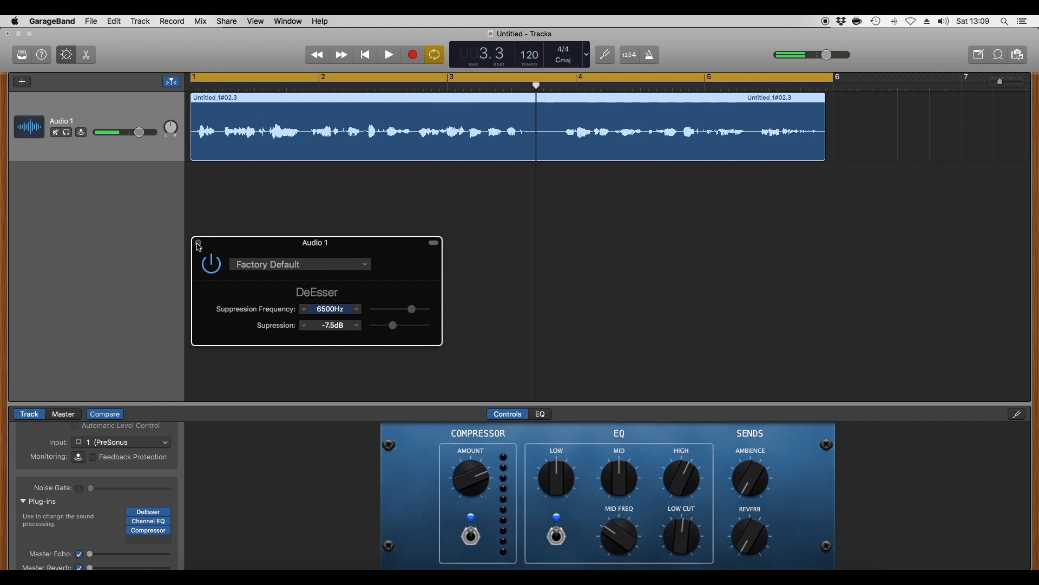
left_click(198, 244)
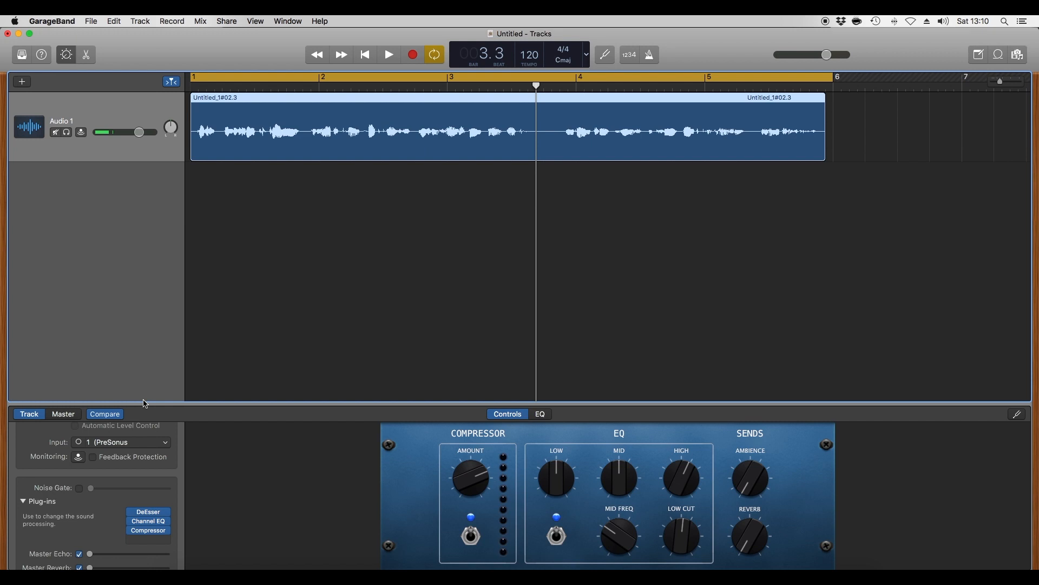
Look over the master track's plug-in chain and output controls, and return to the audio track's settings and volume control
left_click(63, 414)
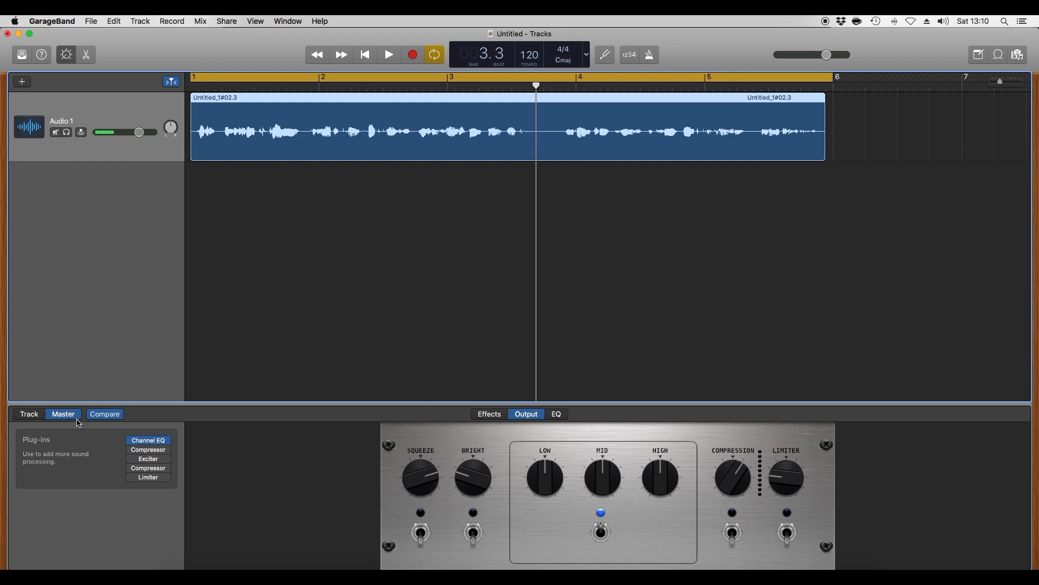
left_click(35, 419)
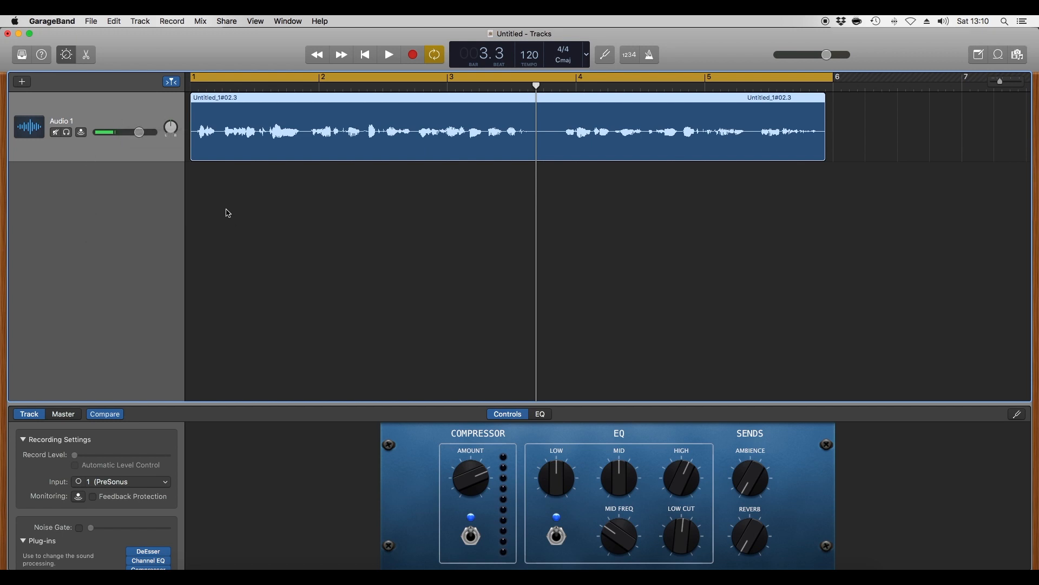
left_click_drag(143, 135, 134, 141)
Show the master track's plug-in chain again and switch off its Channel EQ
left_click(67, 416)
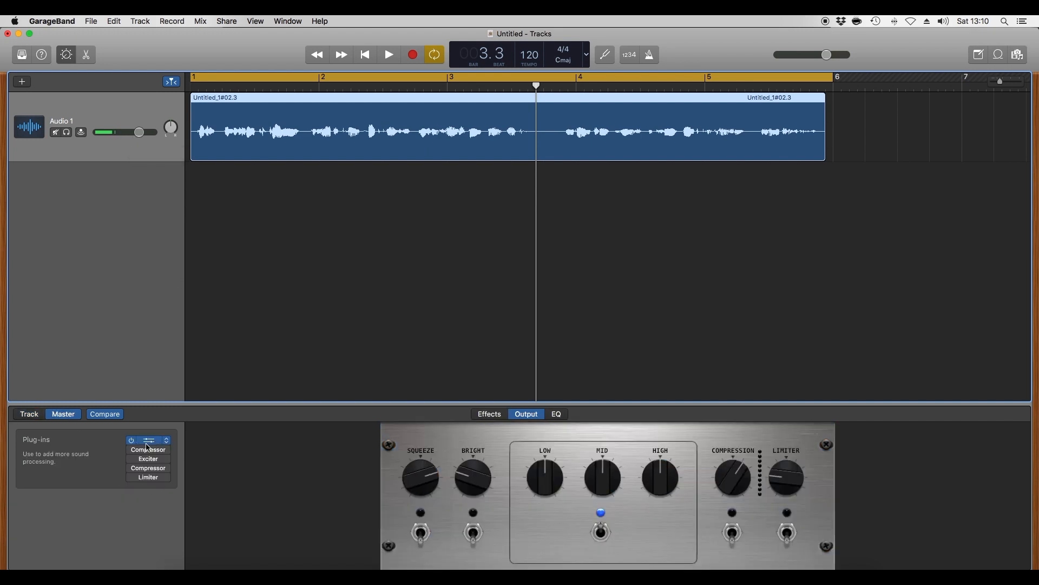
mouse_move(151, 470)
mouse_move(152, 452)
left_click(131, 440)
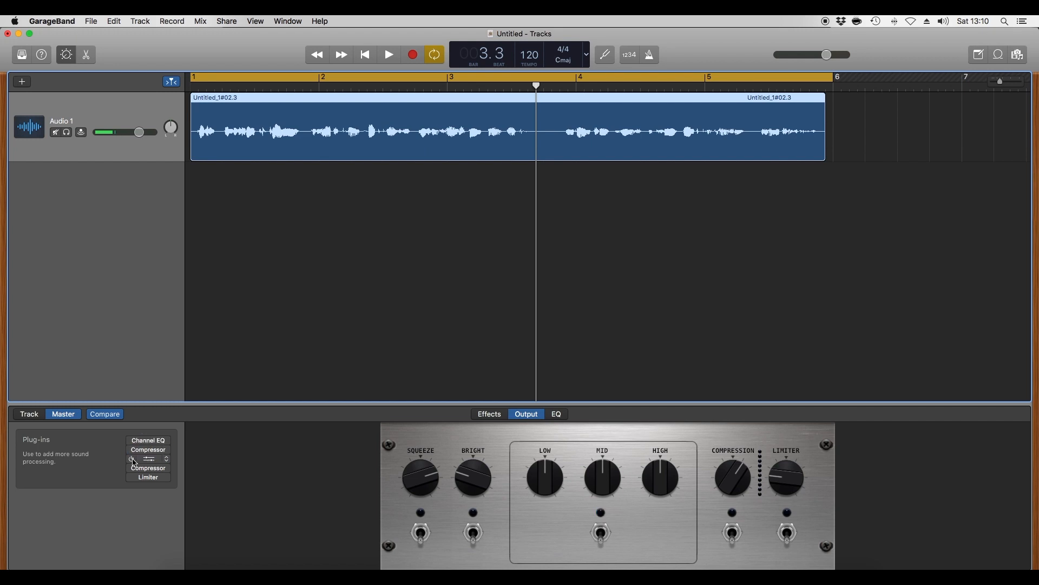
Open the master track's Limiter and adjust its output level to about -0.5 dB
left_click(150, 479)
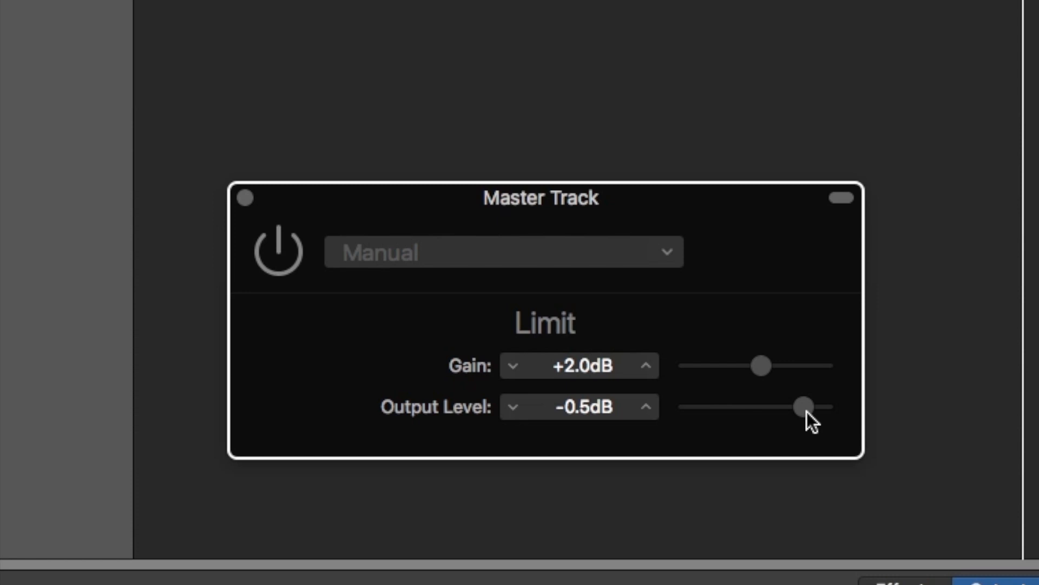
left_click_drag(806, 412, 804, 411)
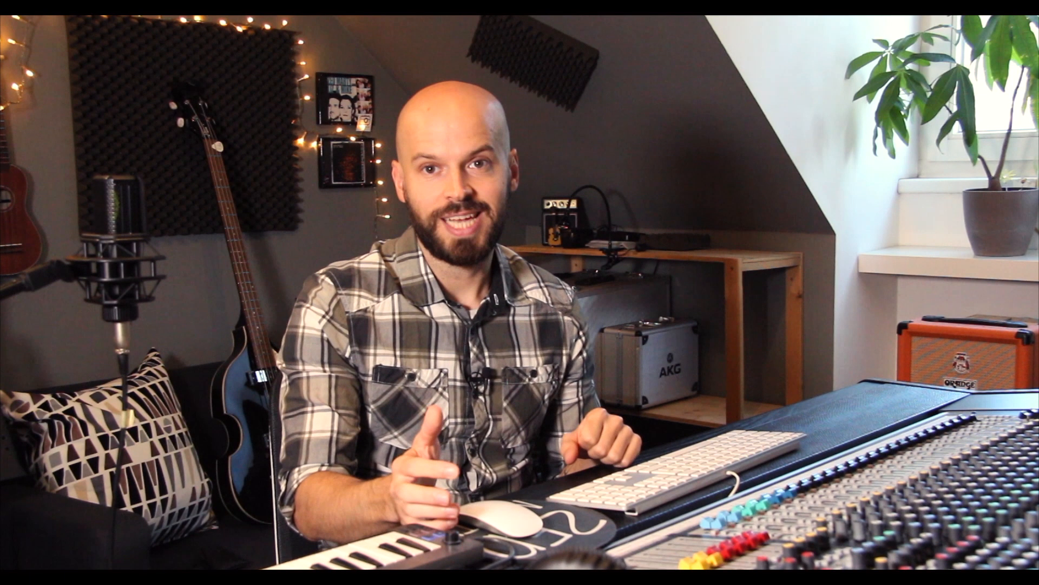